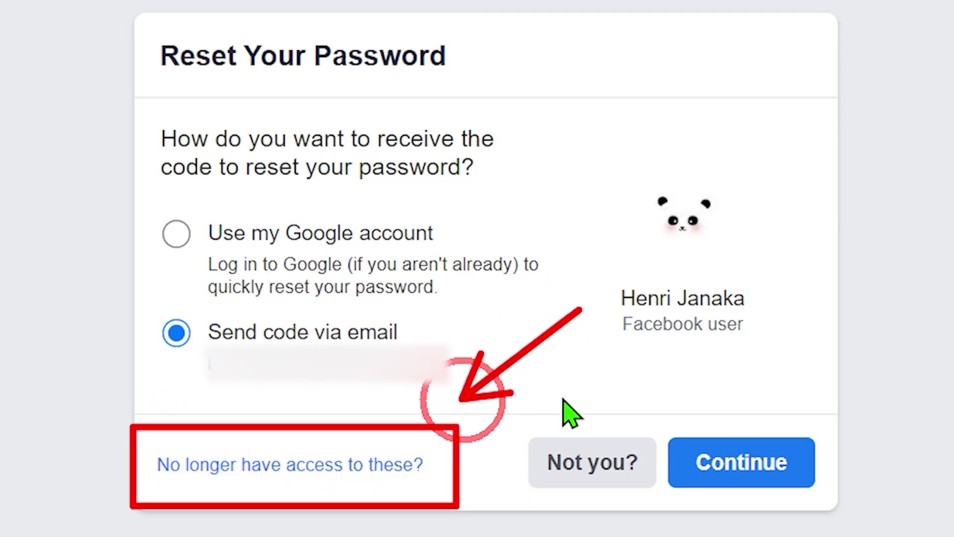
Step: Report that you no longer have access to the account's old email and phone
left_click(326, 472)
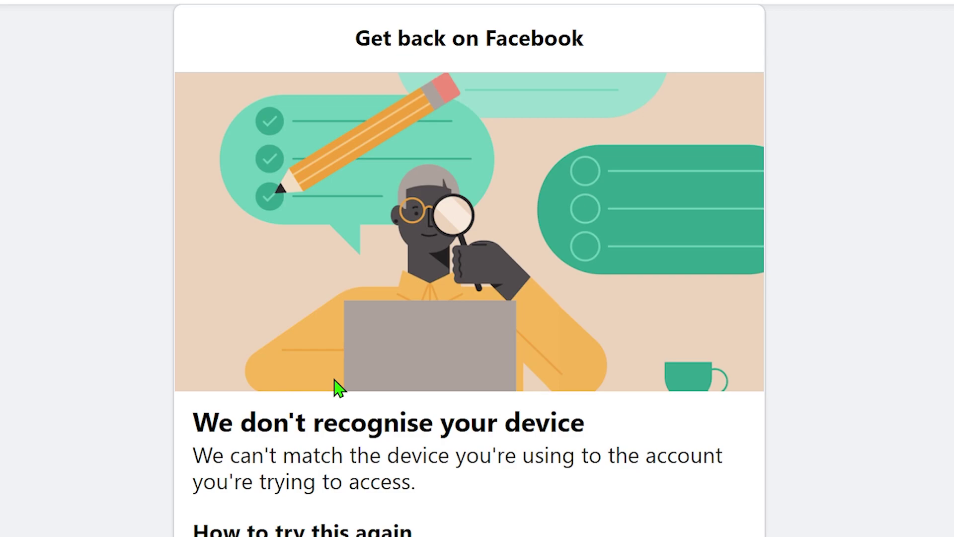
Step: Start 'I've lost access to my login details' recovery and continue to the Confirm it's you step
scroll(334, 387, "down", 3)
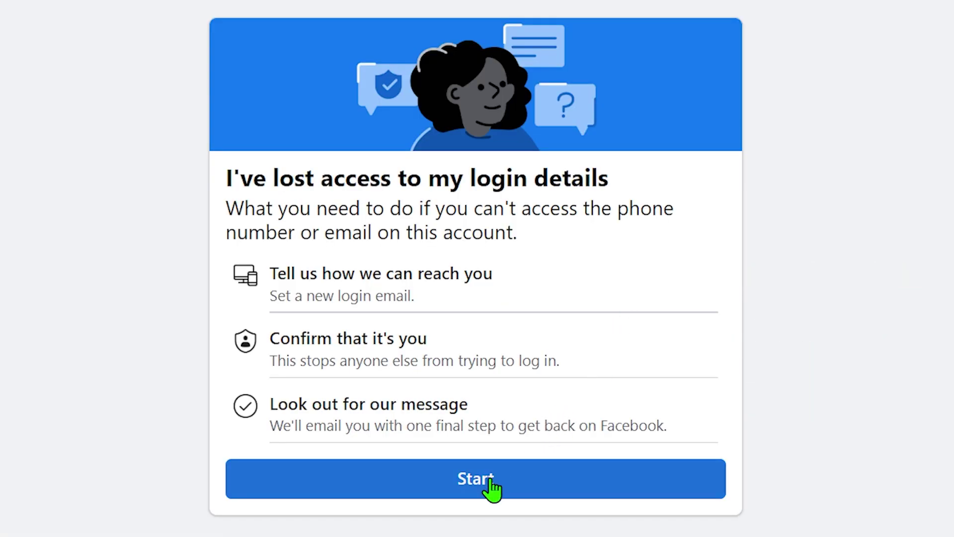
left_click(490, 479)
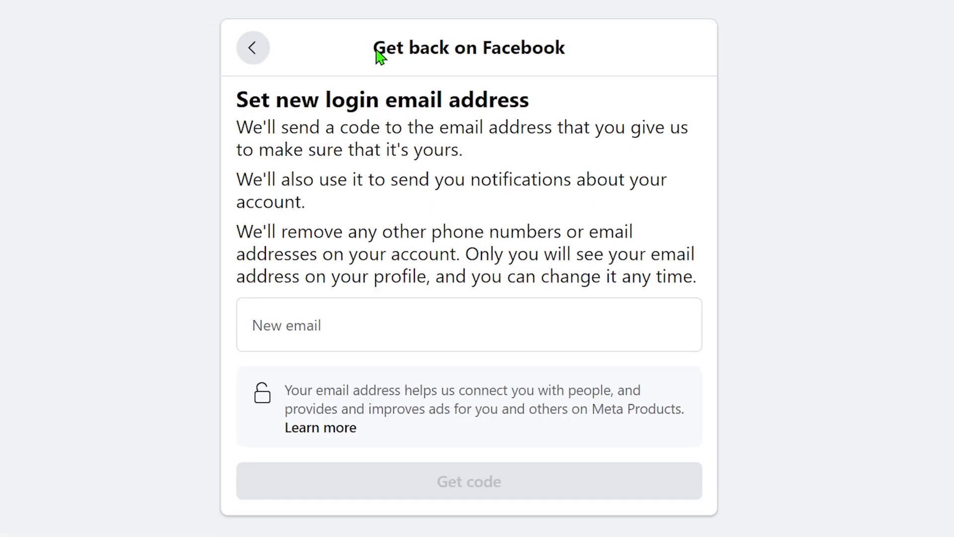
left_click_drag(364, 23, 587, 66)
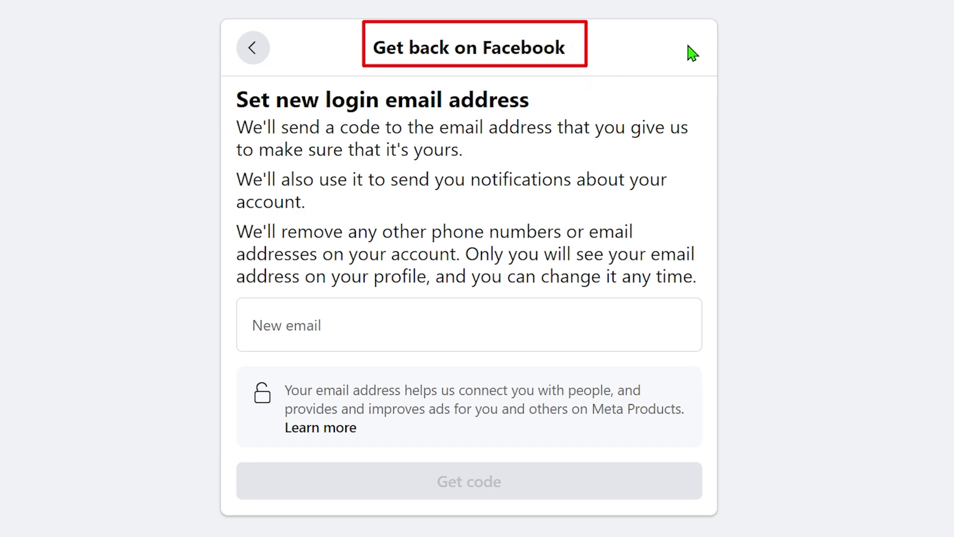
left_click_drag(688, 43, 612, 48)
left_click_drag(222, 75, 565, 115)
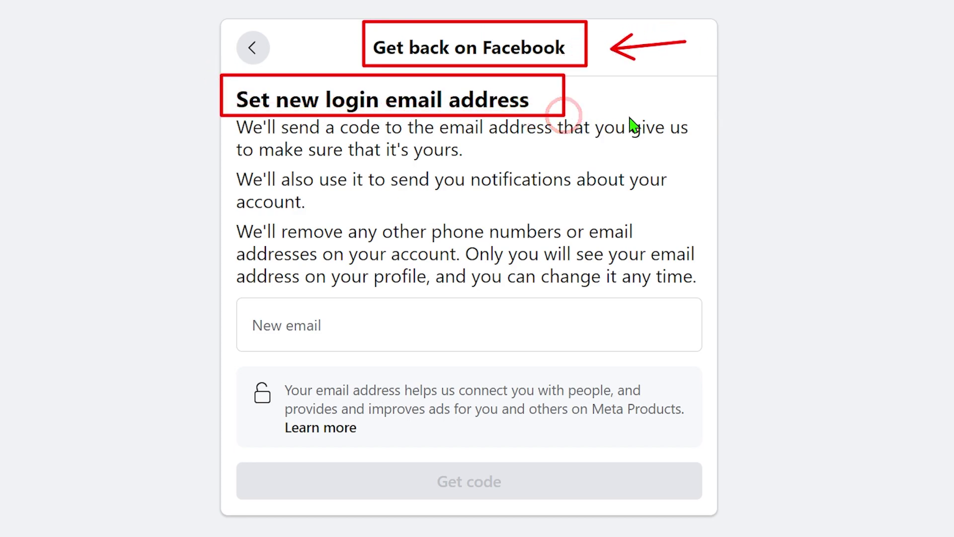
left_click_drag(655, 97, 566, 99)
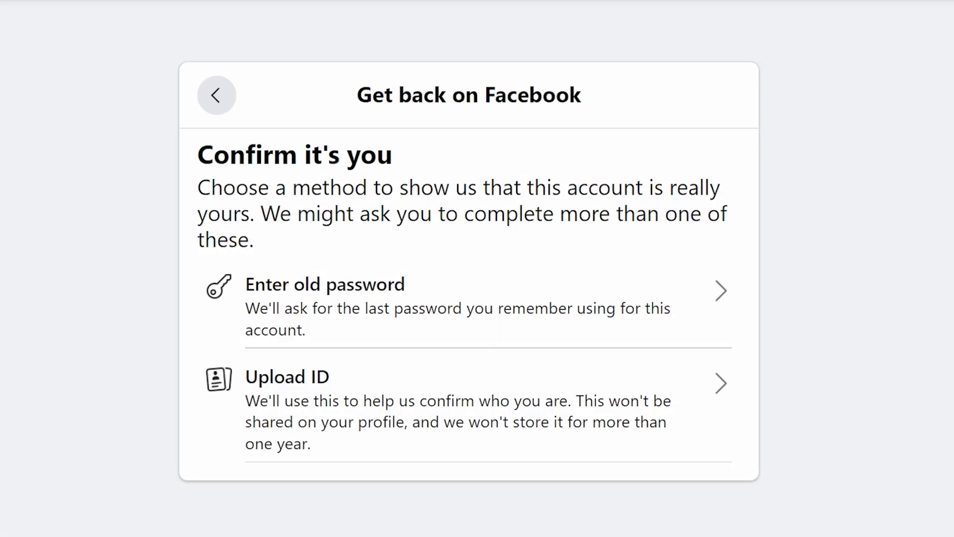
left_click(727, 294)
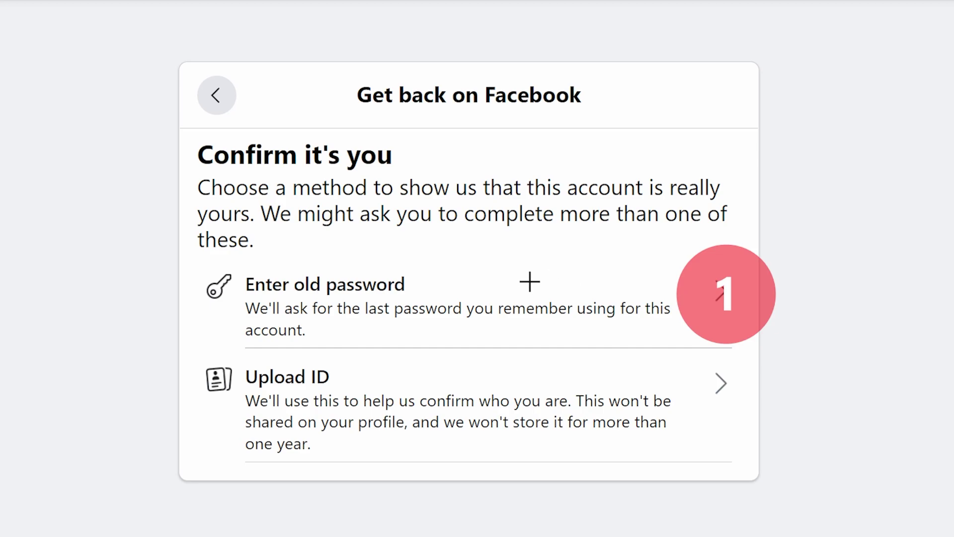
left_click(723, 409)
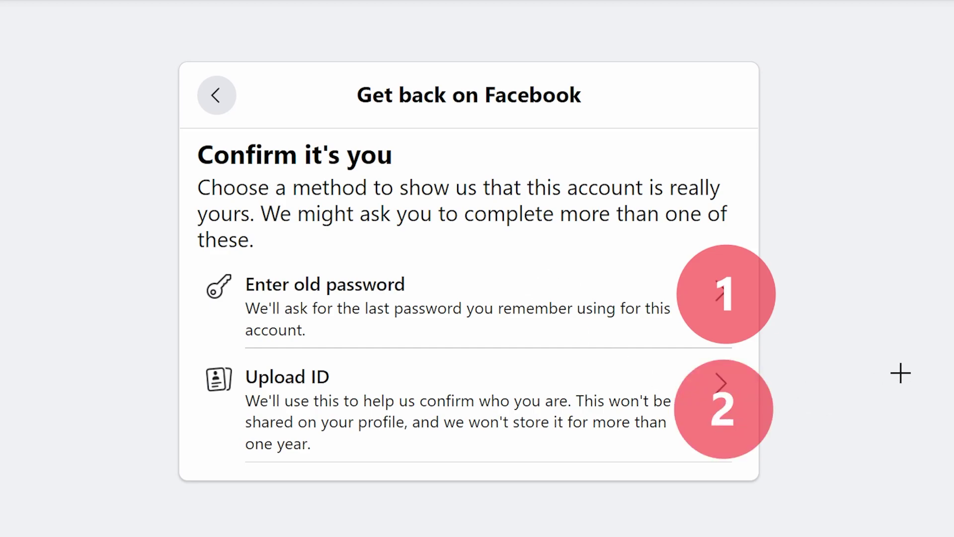
key("ctrl+z")
key("ctrl+z")
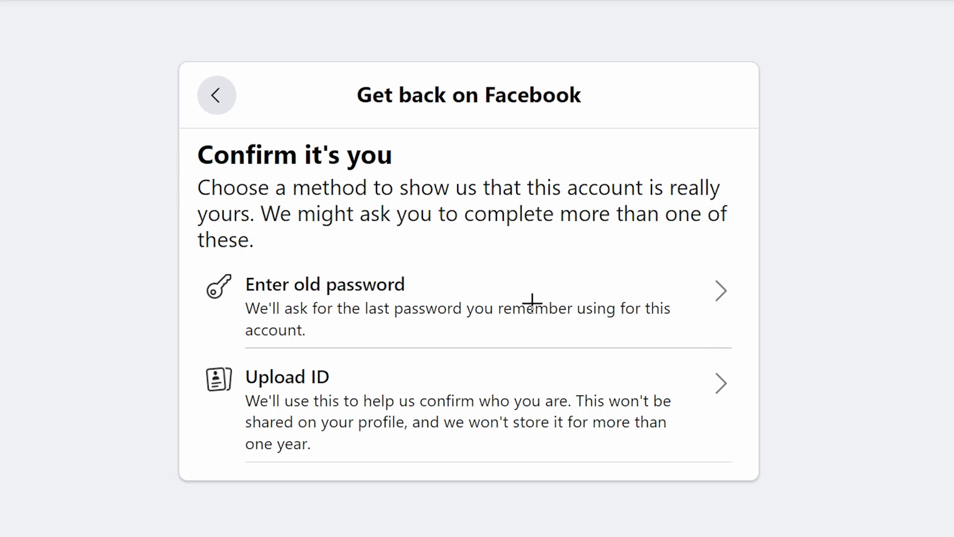
left_click_drag(183, 255, 760, 346)
left_click_drag(894, 224, 779, 289)
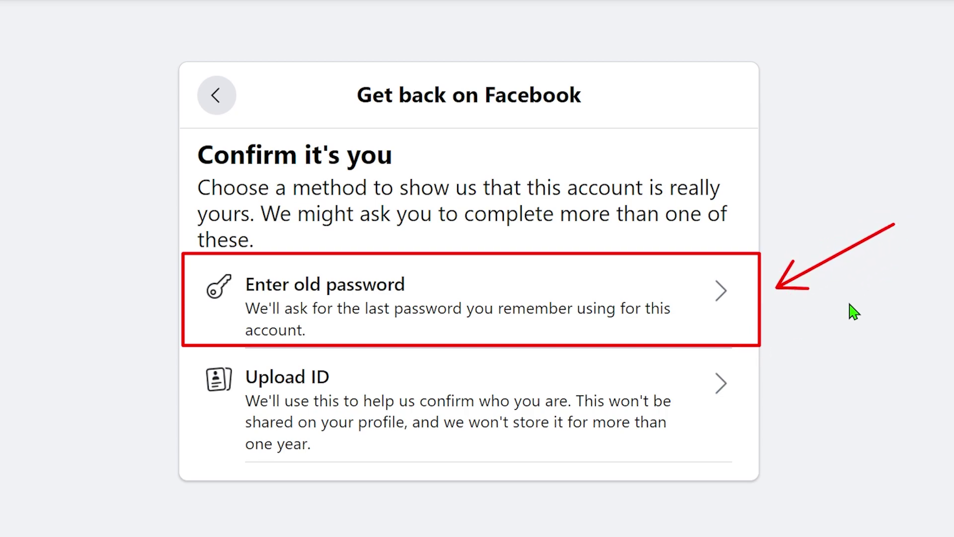
key("Escape")
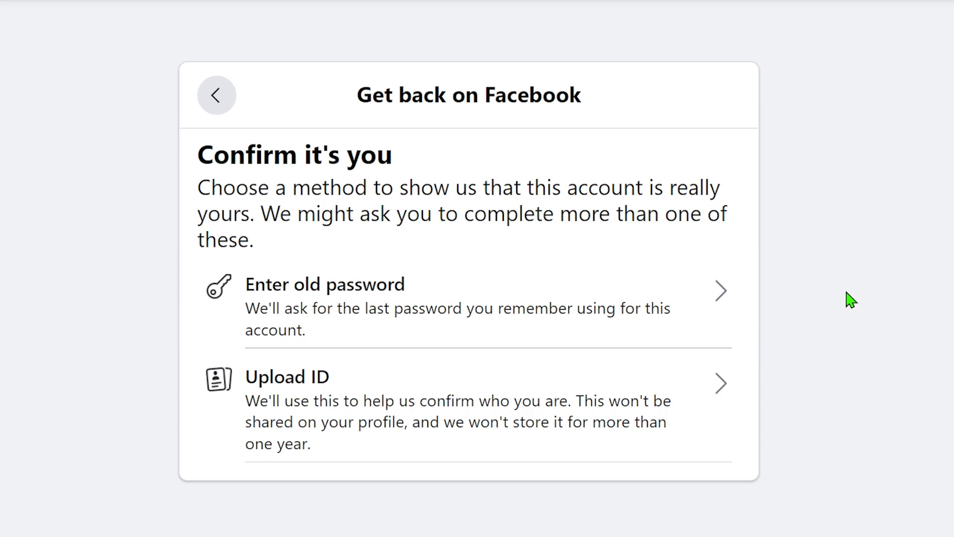
mouse_move(196, 352)
left_mouse_down()
mouse_move(776, 447)
mouse_move(770, 471)
left_mouse_up()
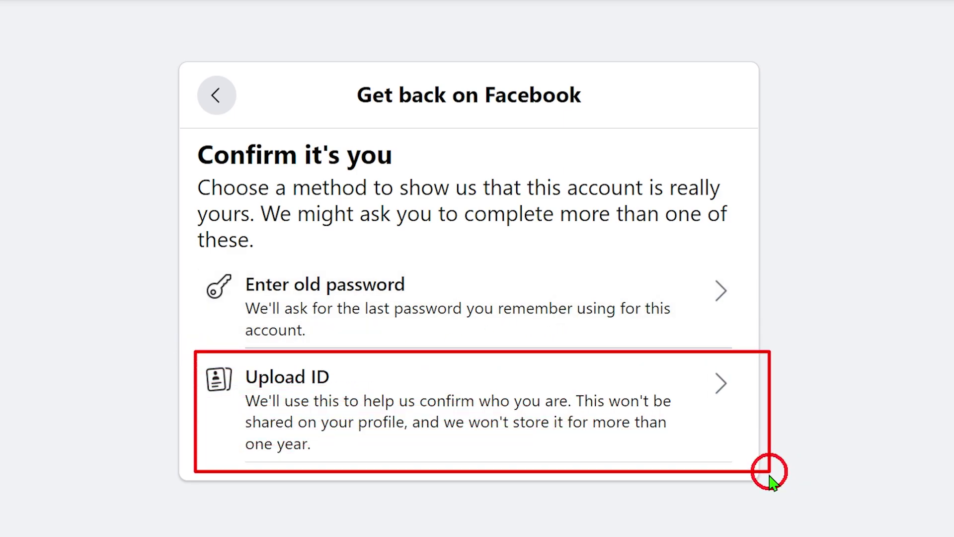
mouse_move(929, 307)
left_mouse_down()
mouse_move(865, 367)
mouse_move(806, 401)
left_mouse_up()
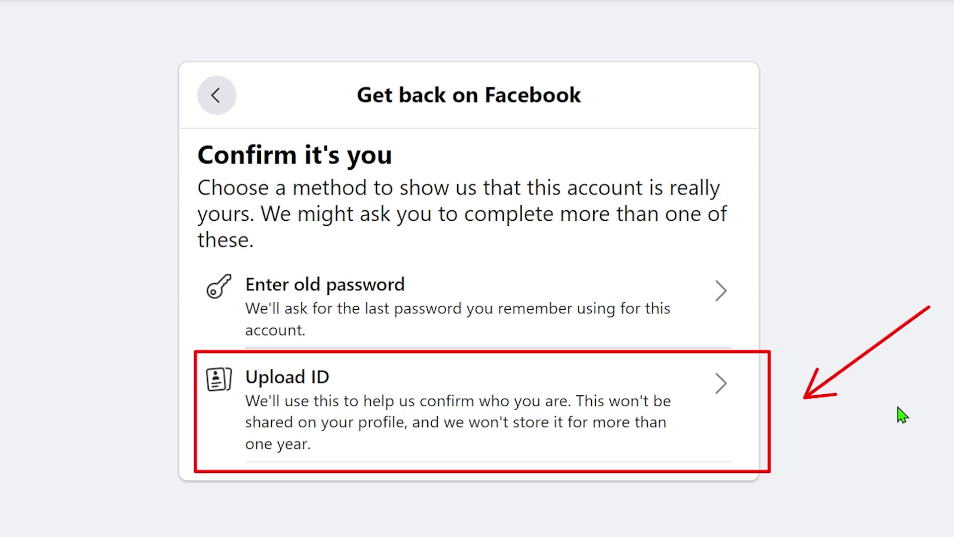
key("Escape")
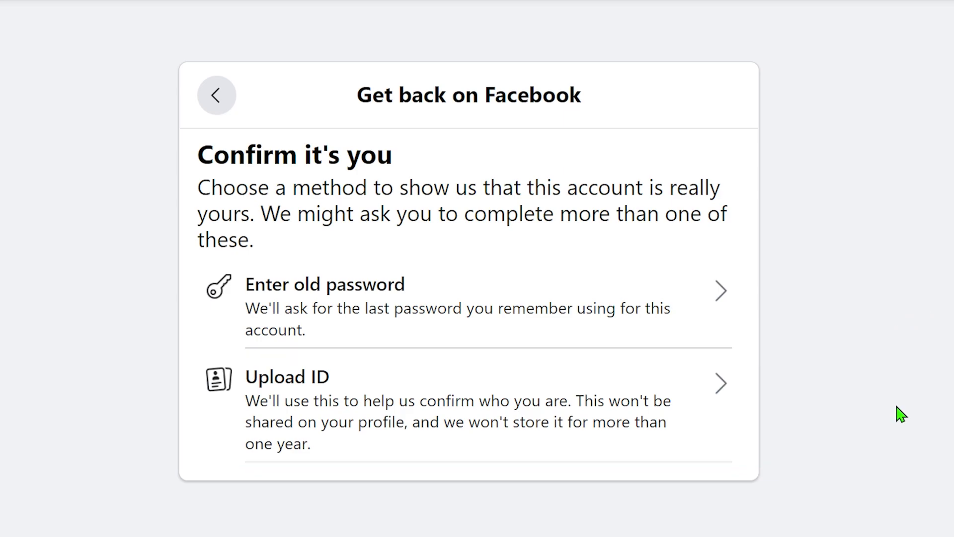
mouse_move(188, 251)
left_mouse_down()
mouse_move(647, 340)
mouse_move(756, 348)
left_mouse_up()
left_click_drag(879, 241, 766, 295)
Step: Choose to verify identity with the old password and bring its field into view
left_click(435, 310)
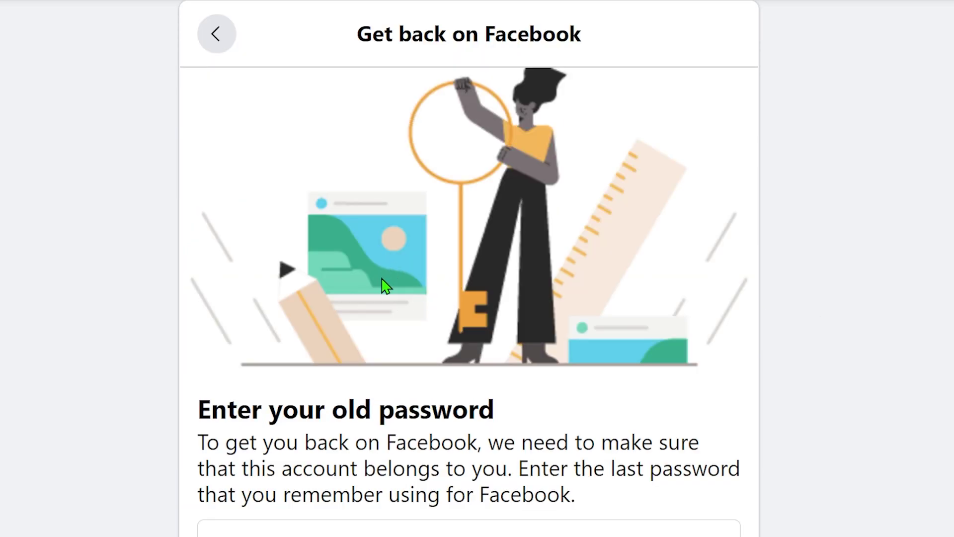
scroll(462, 253, "down", 2)
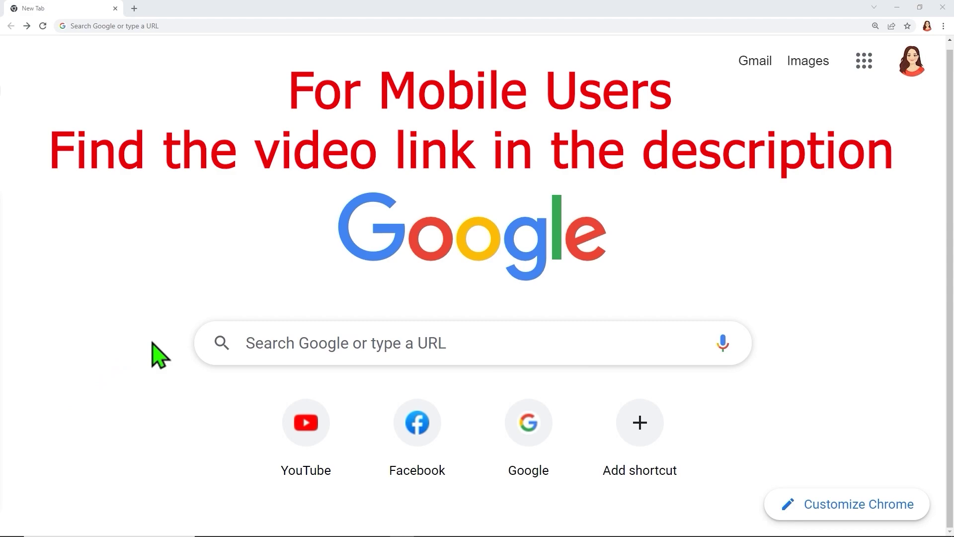
Step: Search Google for 'accessing and downloading your facebook information' and open the first facebook.com result
left_click(292, 343)
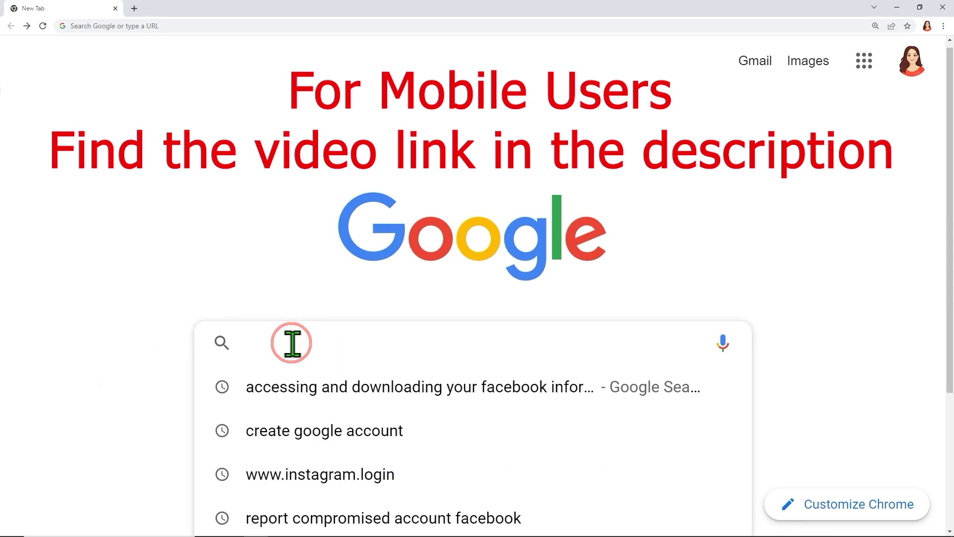
left_click(381, 400)
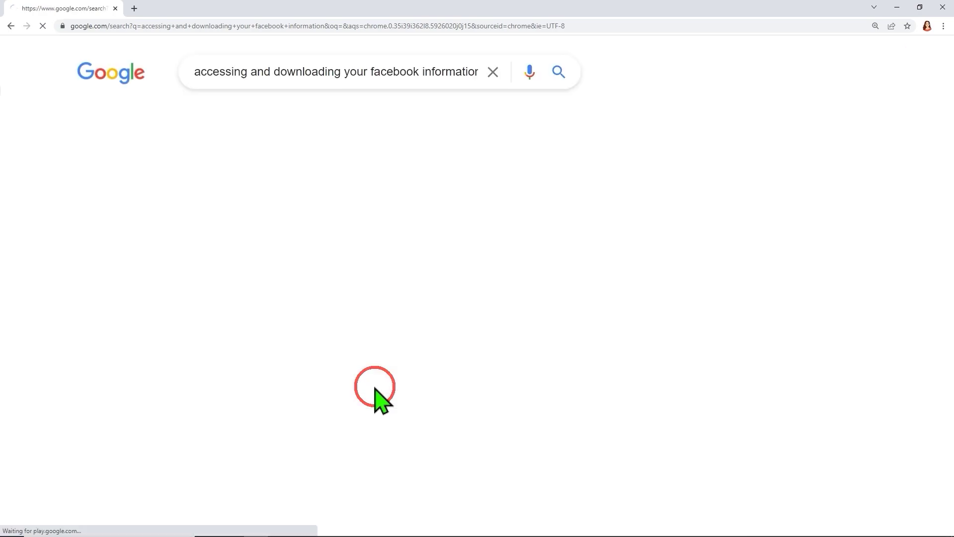
left_click_drag(61, 160, 470, 274)
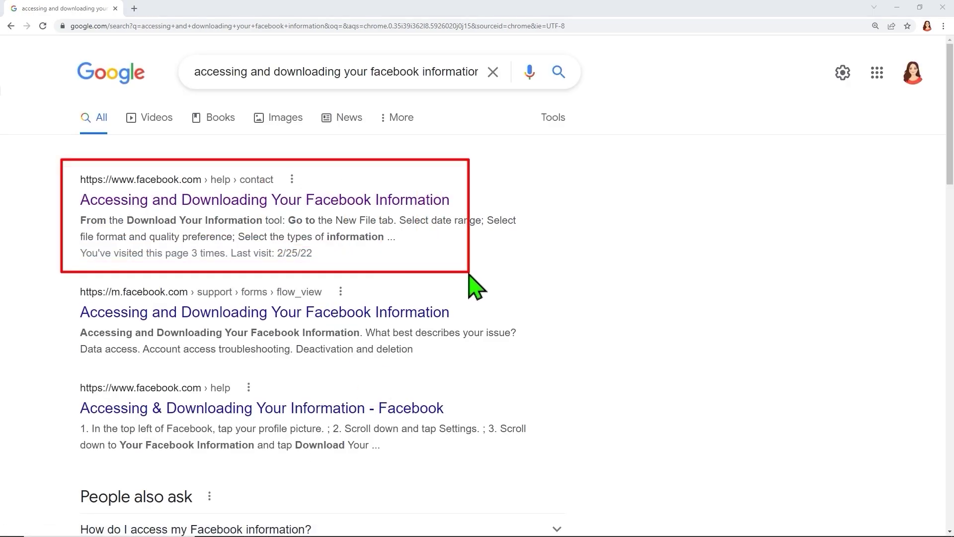
left_click(332, 206)
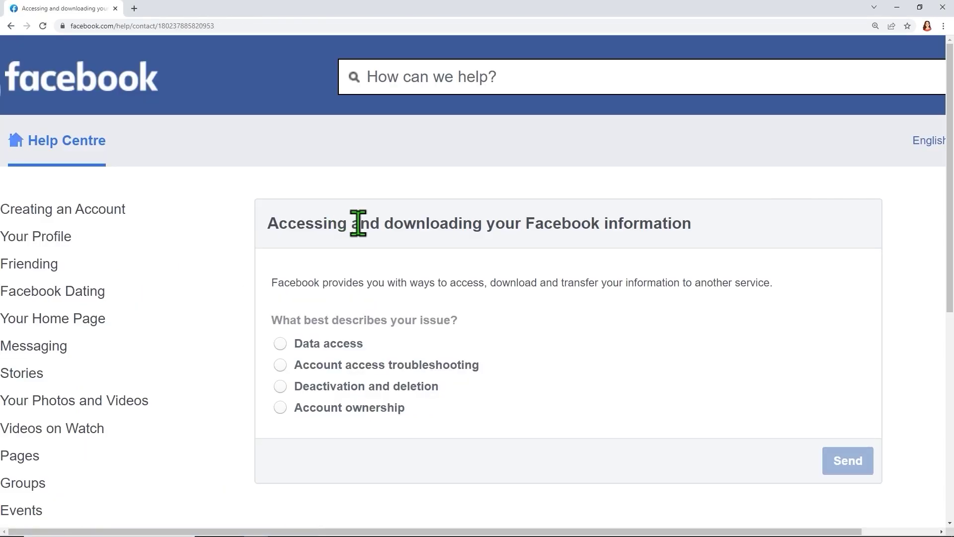
Step: Select 'Account access troubleshooting', then 'My account has been hacked'
scroll(372, 229, "down", 2)
scroll(372, 229, "down", 2)
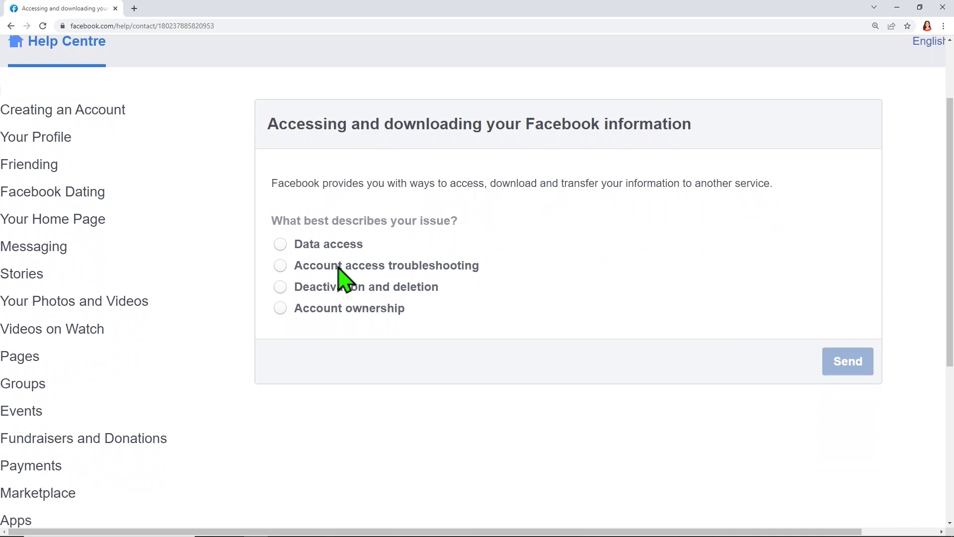
left_click(332, 267)
scroll(420, 284, "down", 1)
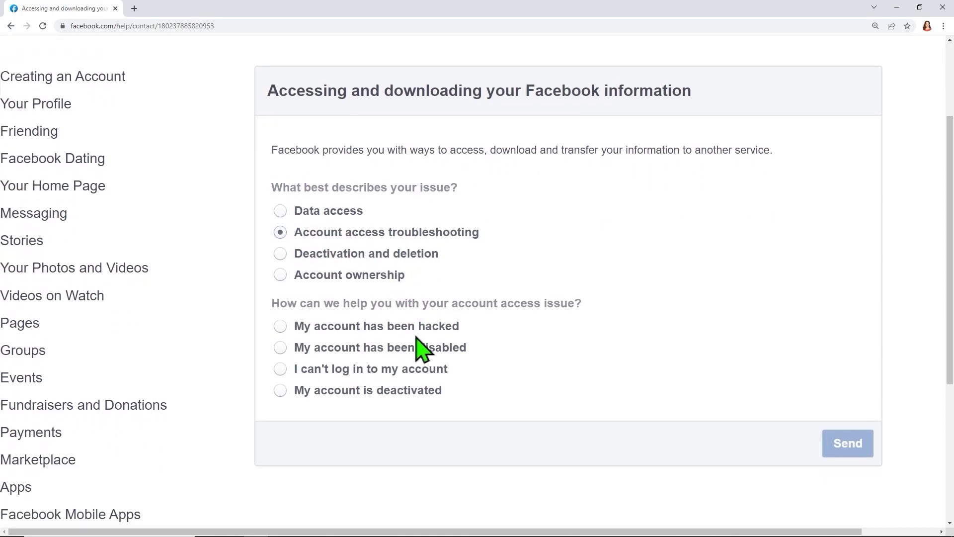
left_click(383, 328)
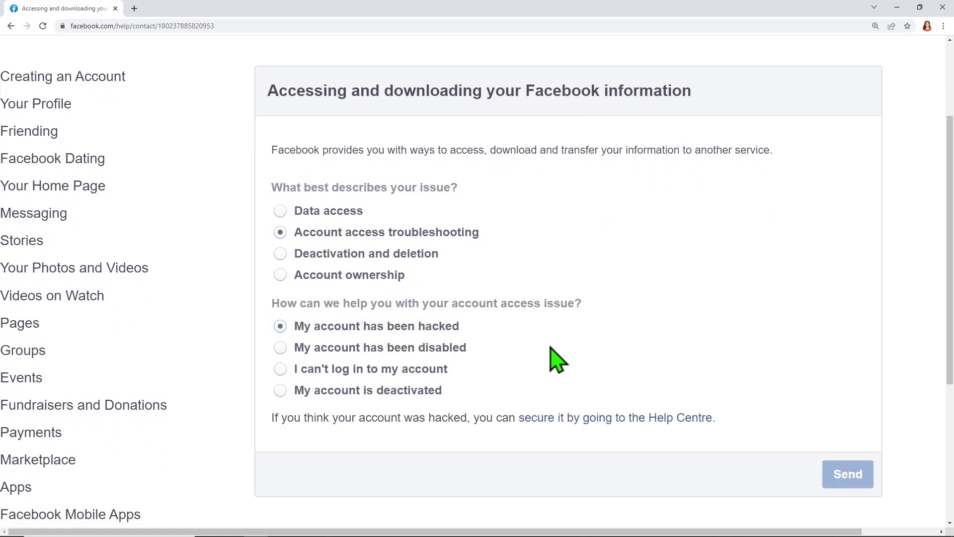
Step: Go to the Help Centre page for securing a hacked account
left_click_drag(519, 401, 728, 440)
left_click_drag(529, 220, 493, 236)
left_click_drag(526, 324, 465, 327)
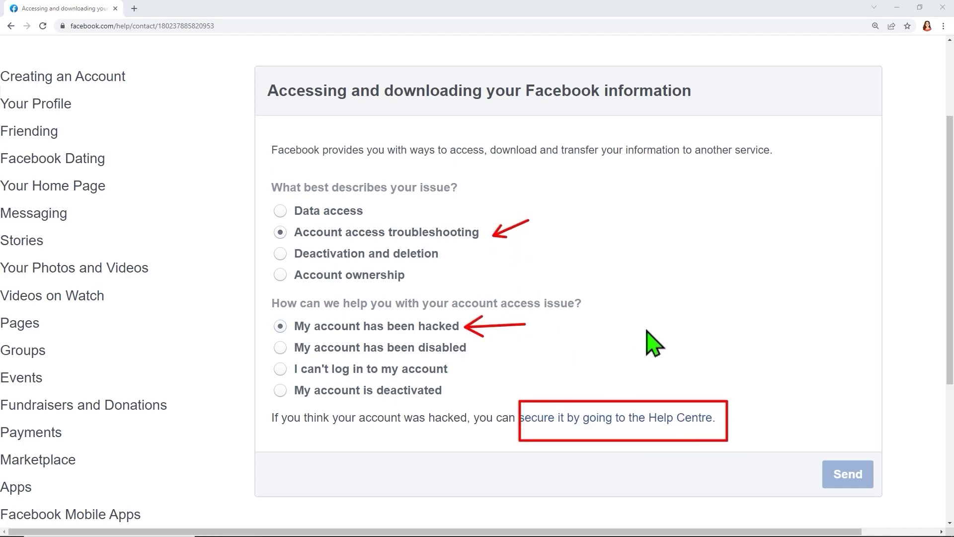
left_click_drag(647, 328, 639, 390)
key("Escape")
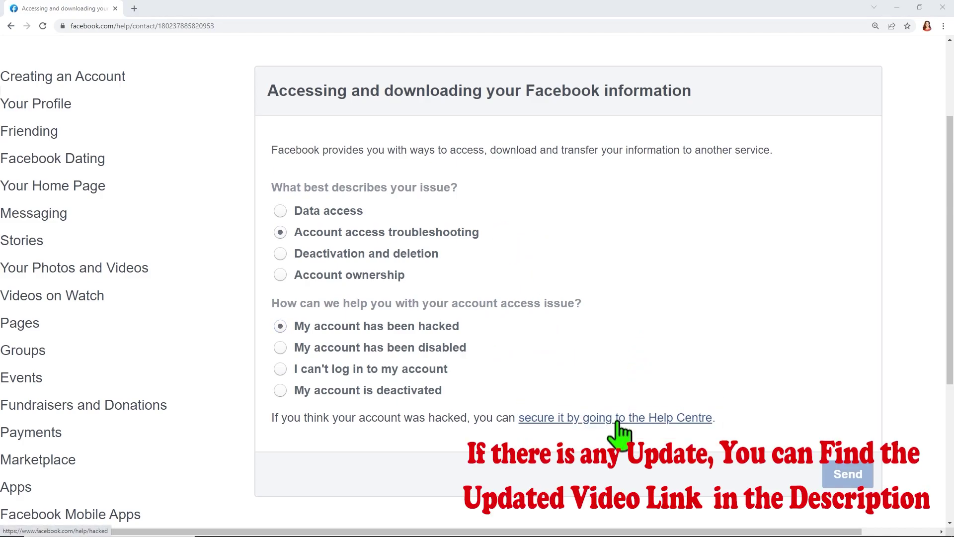
left_click(618, 419)
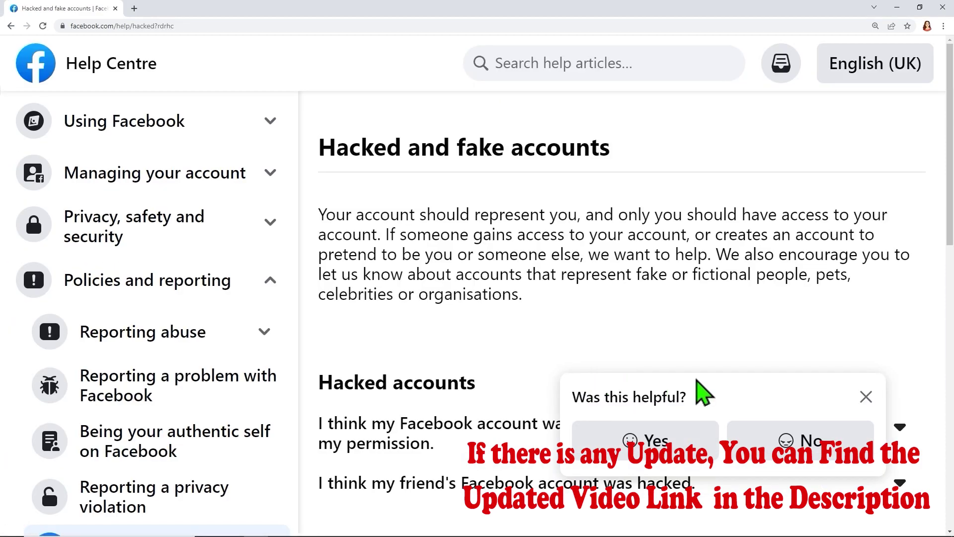
Step: Expand 'I think my Facebook account was hacked' and start its guided help
left_click(866, 398)
scroll(631, 330, "down", 4)
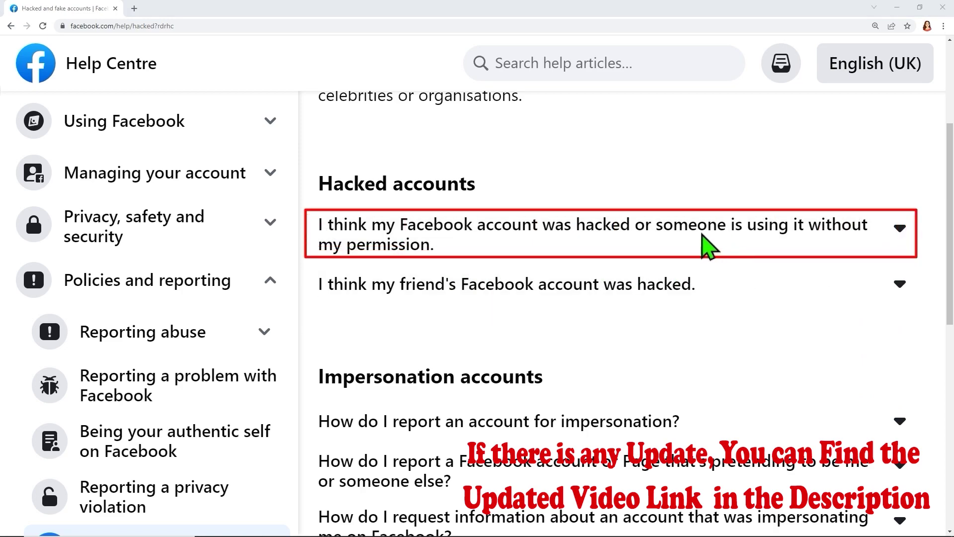
left_click(676, 226)
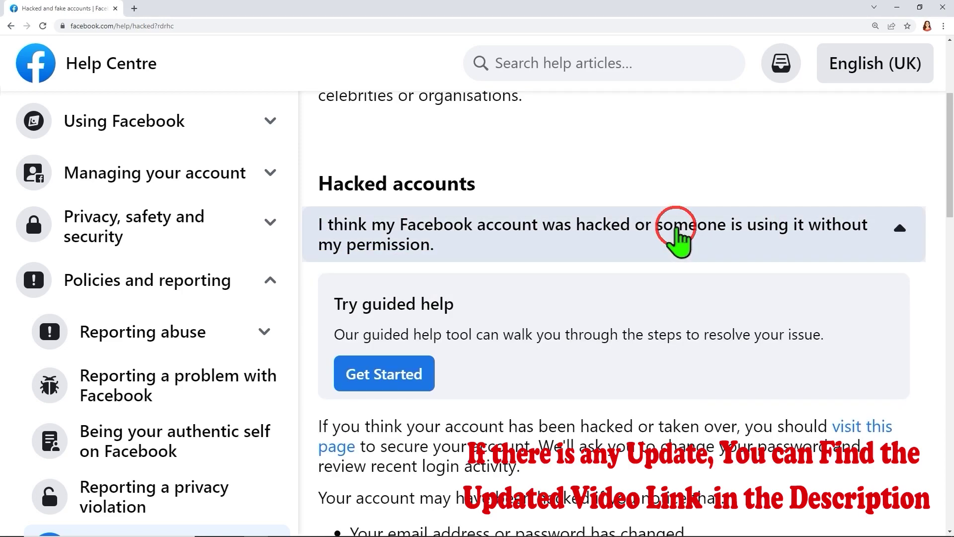
scroll(658, 234, "down", 1)
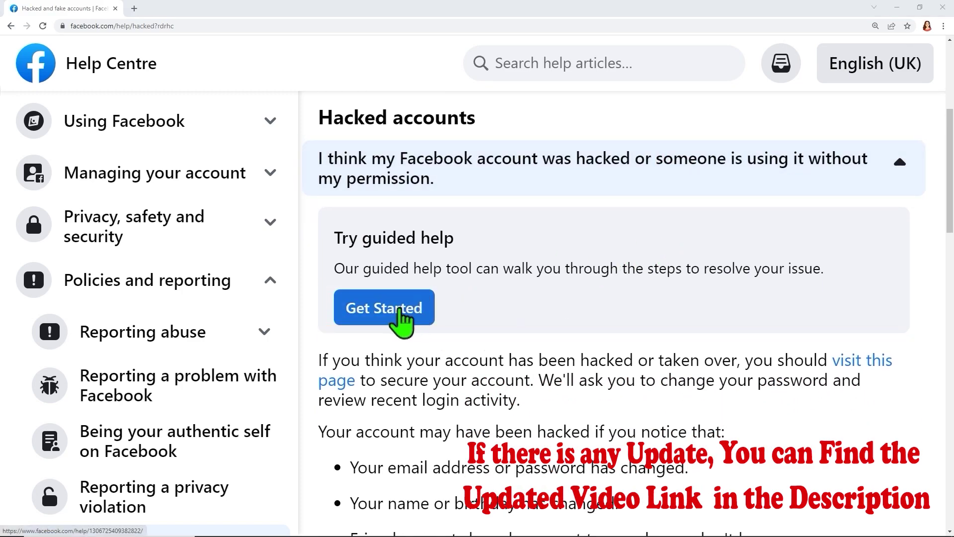
left_click(400, 315)
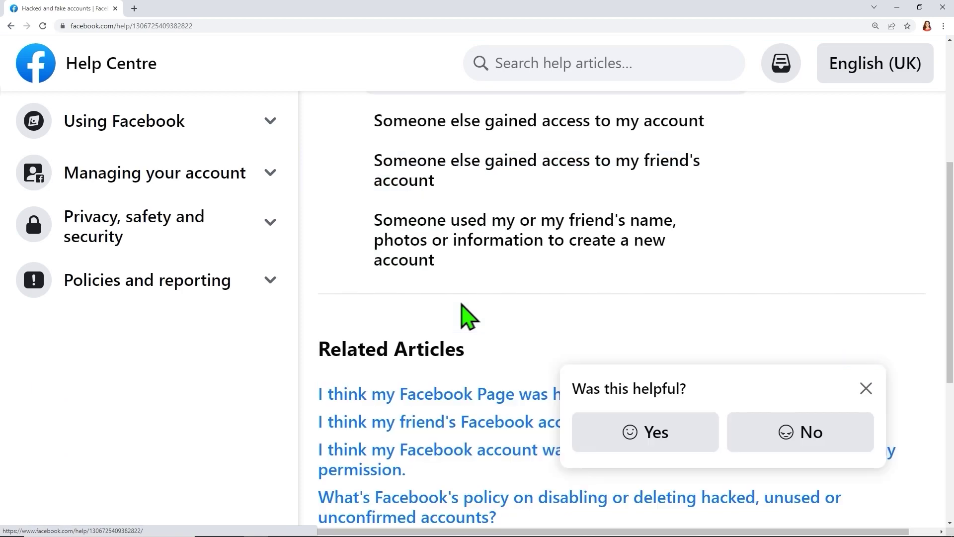
Step: Answer: someone else gained access, you can't log in, and have no phone or email access
scroll(464, 315, "up", 2)
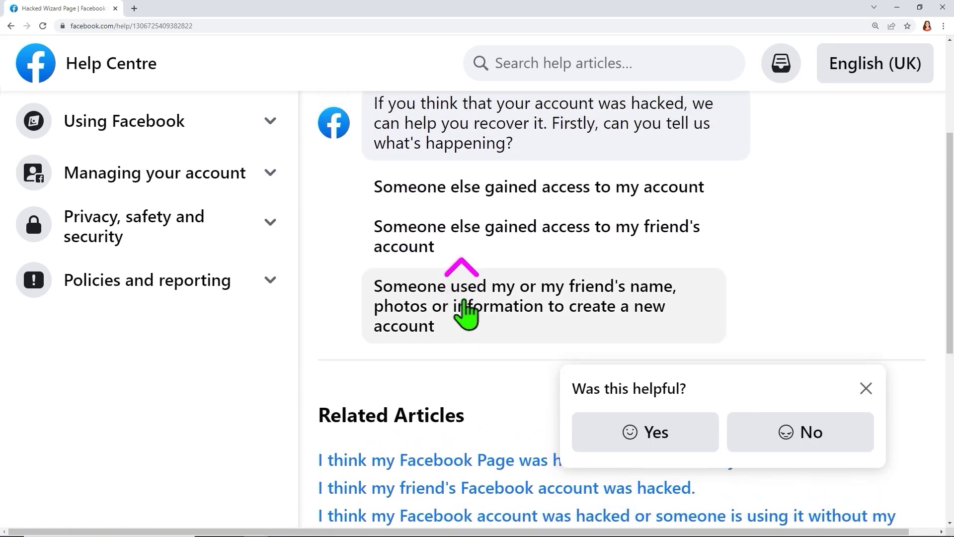
left_click(866, 389)
scroll(539, 303, "up", 1)
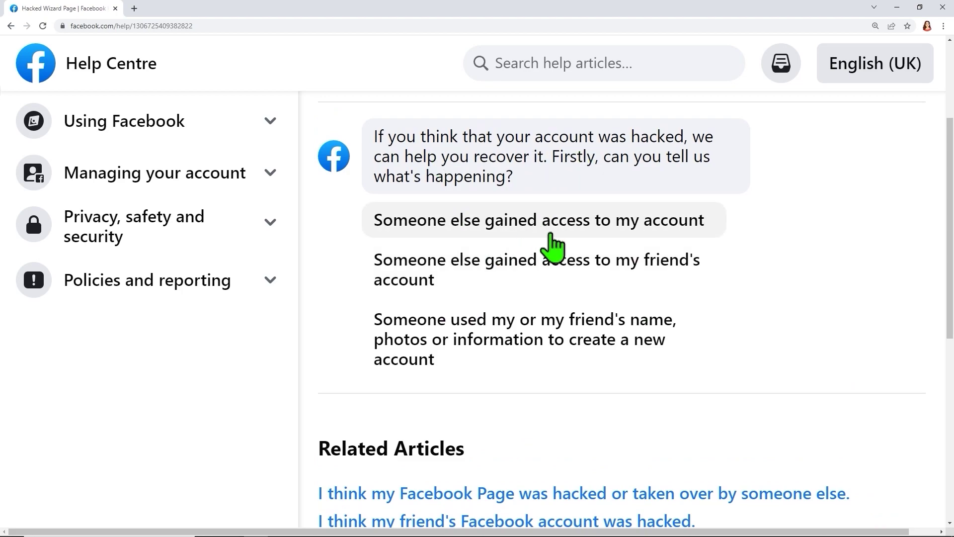
left_click(552, 246)
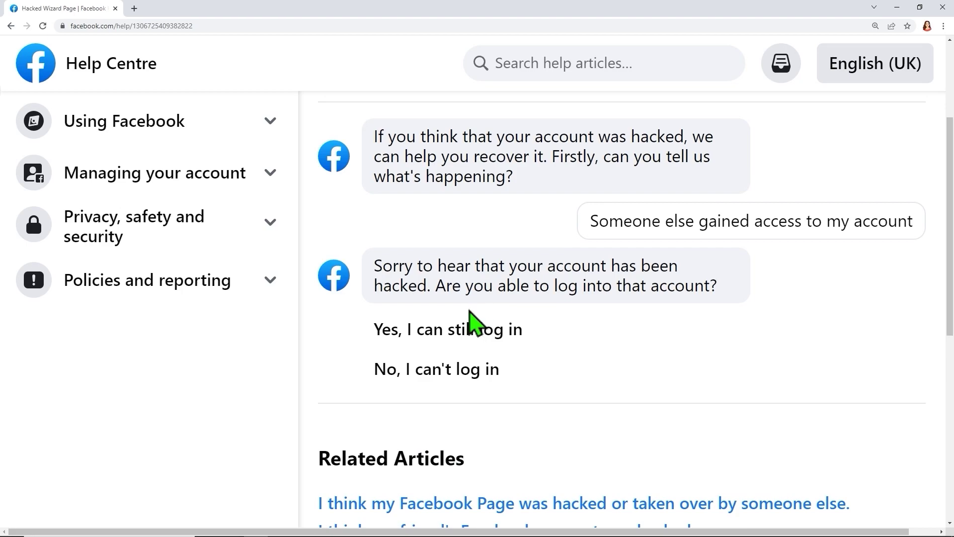
left_click(437, 376)
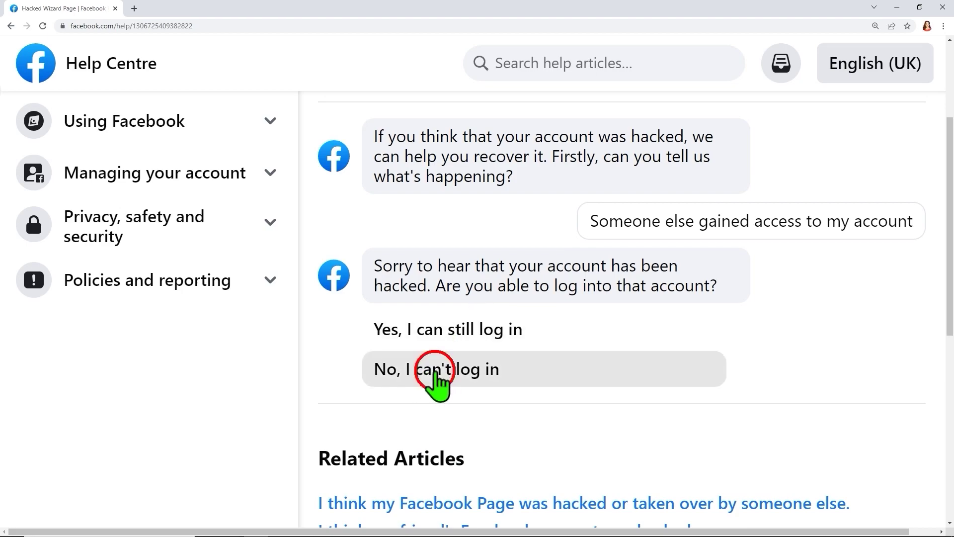
scroll(573, 353, "down", 1)
scroll(577, 363, "down", 1)
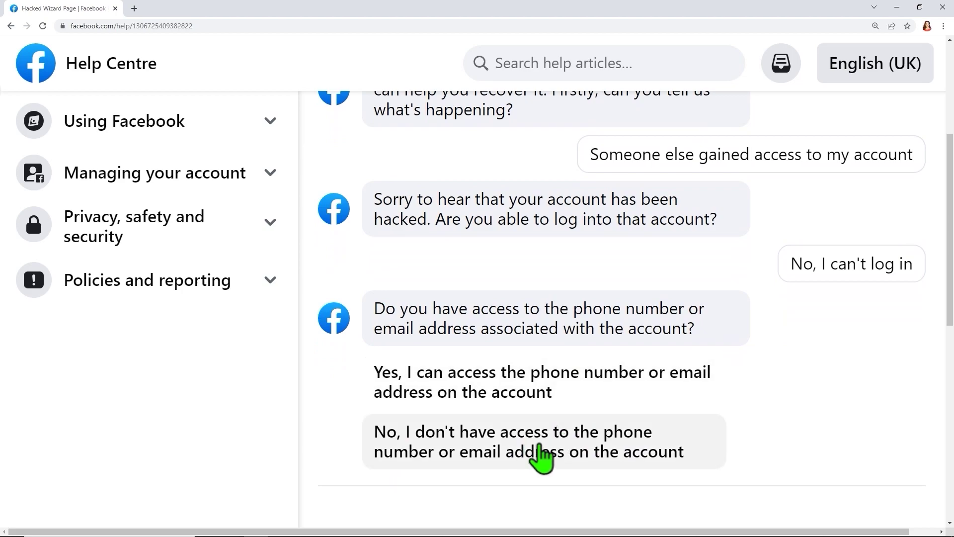
left_click(541, 460)
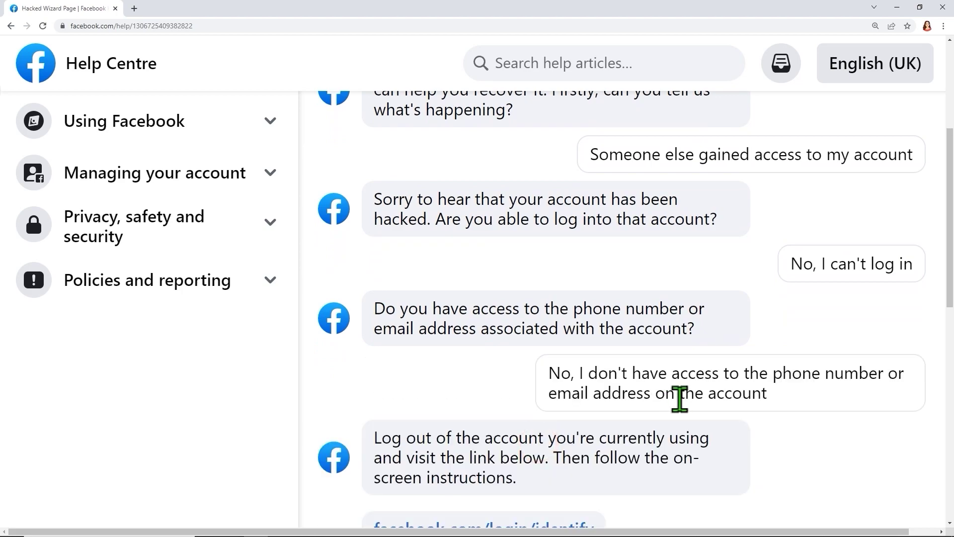
scroll(565, 426, "down", 1)
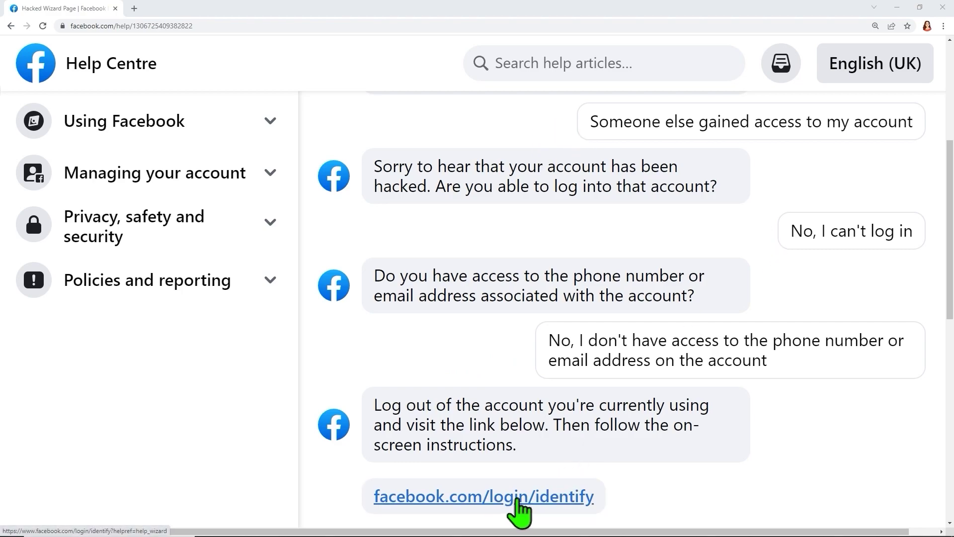
Step: On the login/identify page, search for the account using the saved autofill name
left_click(517, 498)
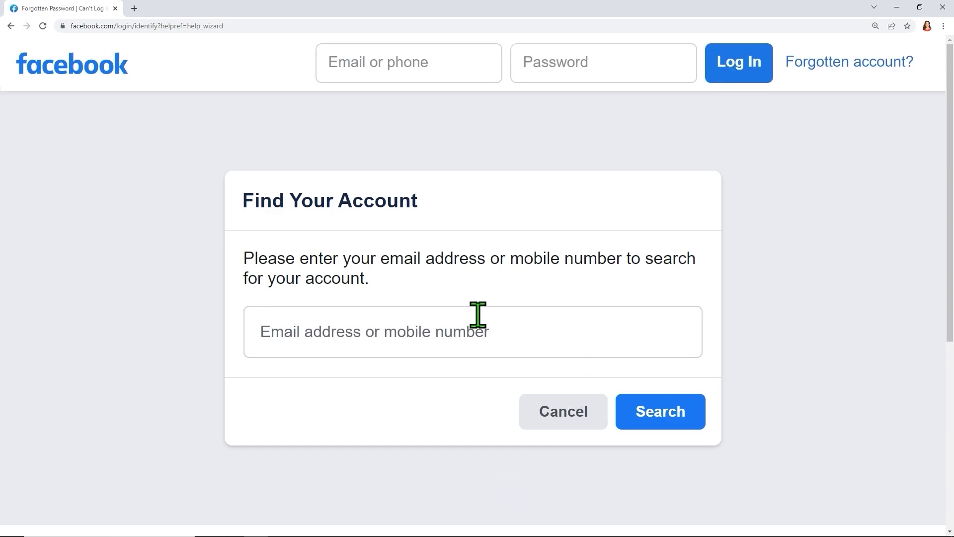
mouse_move(378, 241)
left_mouse_down()
mouse_move(550, 288)
mouse_move(633, 292)
mouse_move(626, 282)
left_mouse_up()
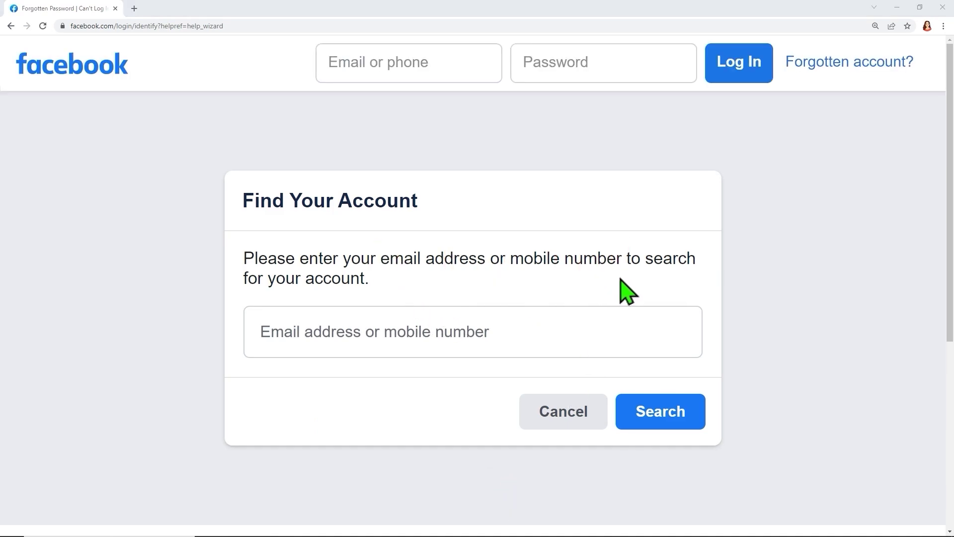
left_click(432, 343)
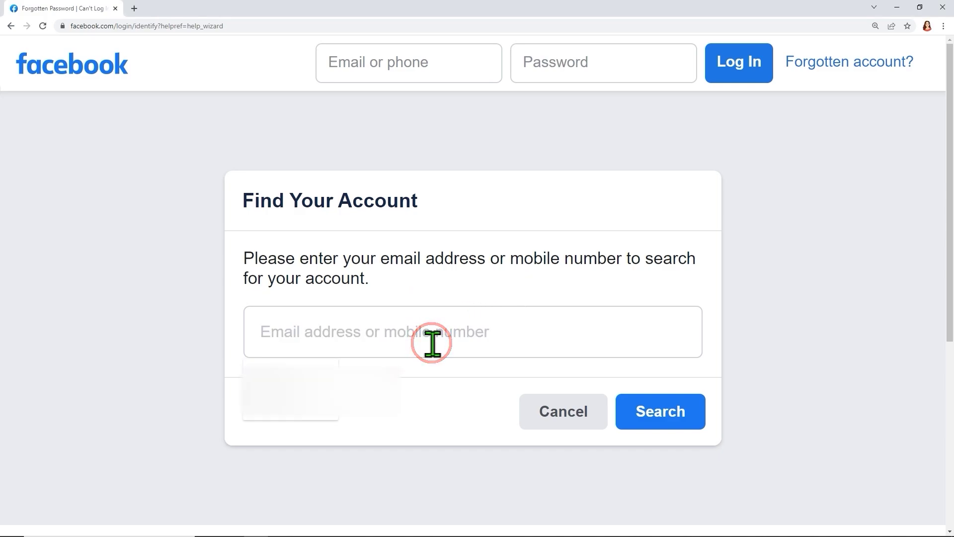
left_click(302, 370)
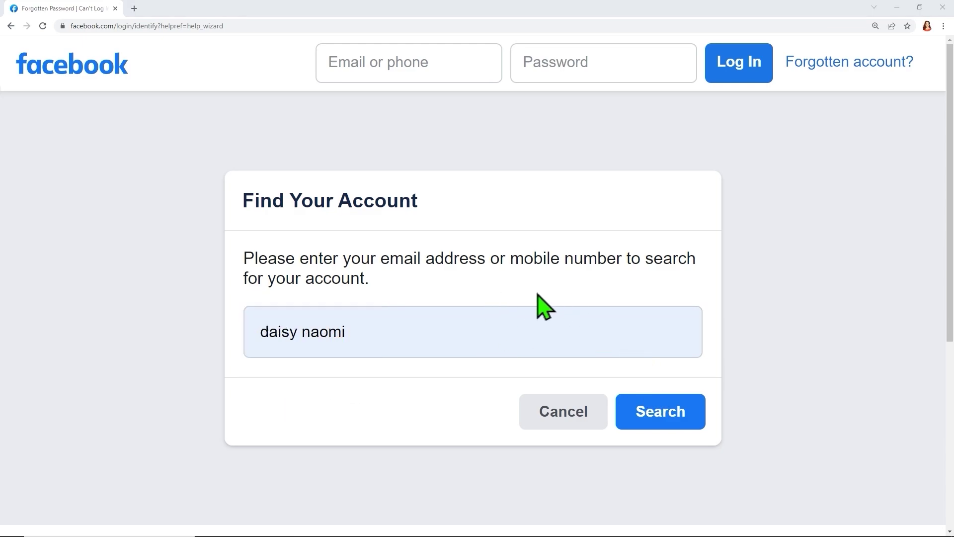
left_click(658, 418)
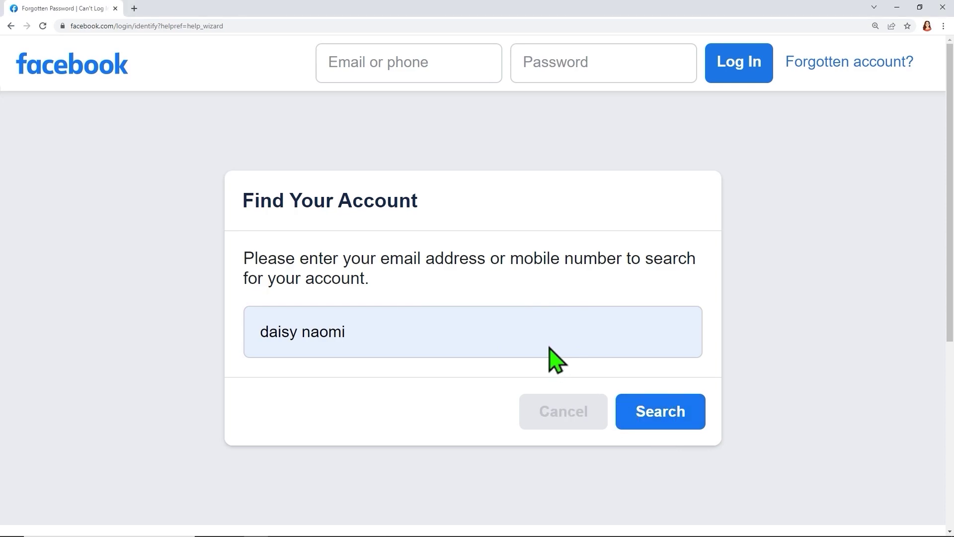
Step: Outline the first matching account and the account-not-listed option in the results
scroll(454, 320, "down", 2)
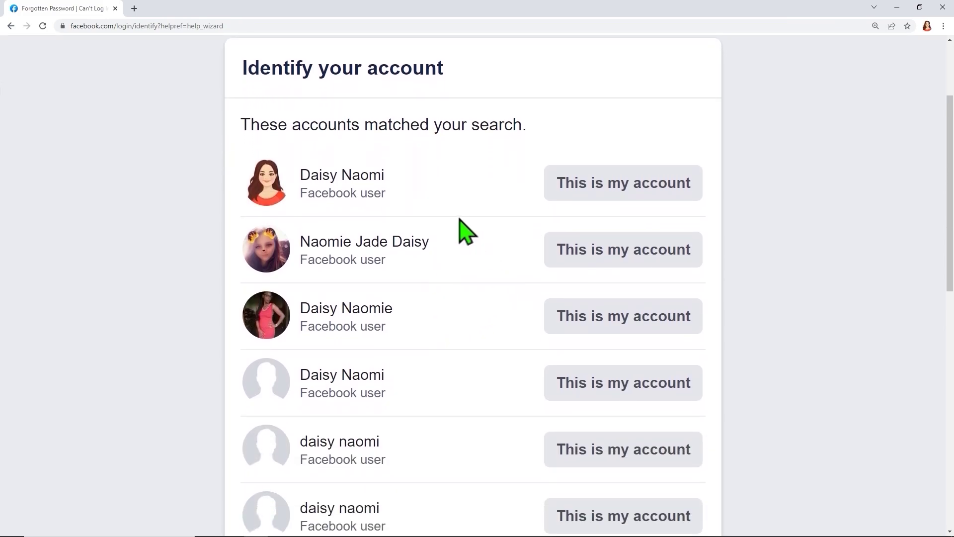
left_click_drag(385, 193, 722, 214)
mouse_move(715, 94)
left_mouse_down()
mouse_move(699, 142)
mouse_move(661, 180)
left_mouse_up()
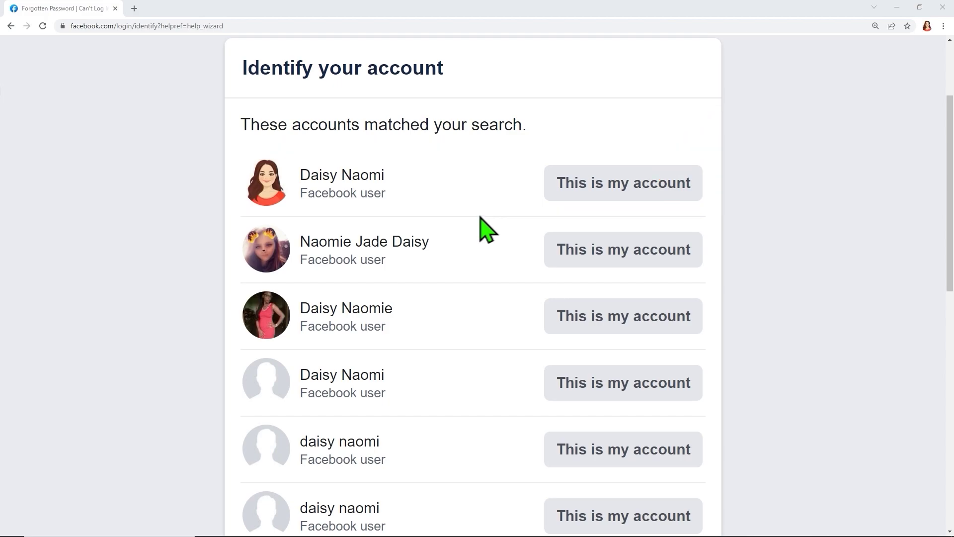
scroll(486, 198, "down", 6)
scroll(485, 201, "down", 4)
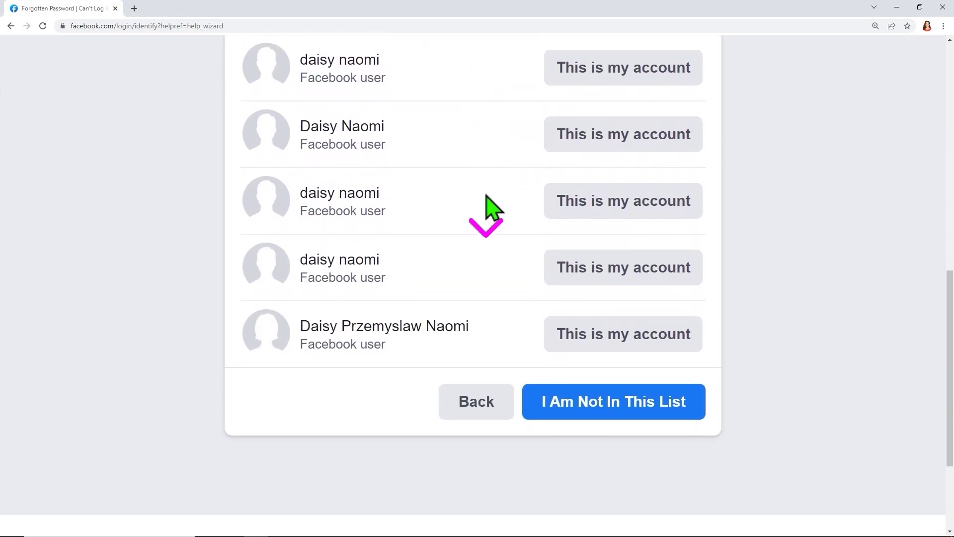
mouse_move(519, 360)
left_mouse_down()
mouse_move(544, 389)
mouse_move(654, 425)
mouse_move(727, 425)
left_mouse_up()
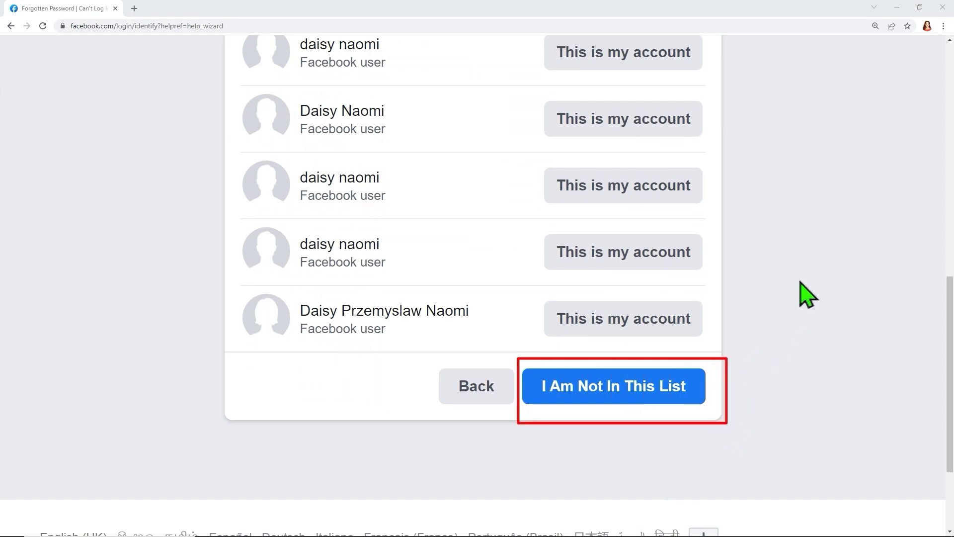
left_click_drag(802, 271, 735, 348)
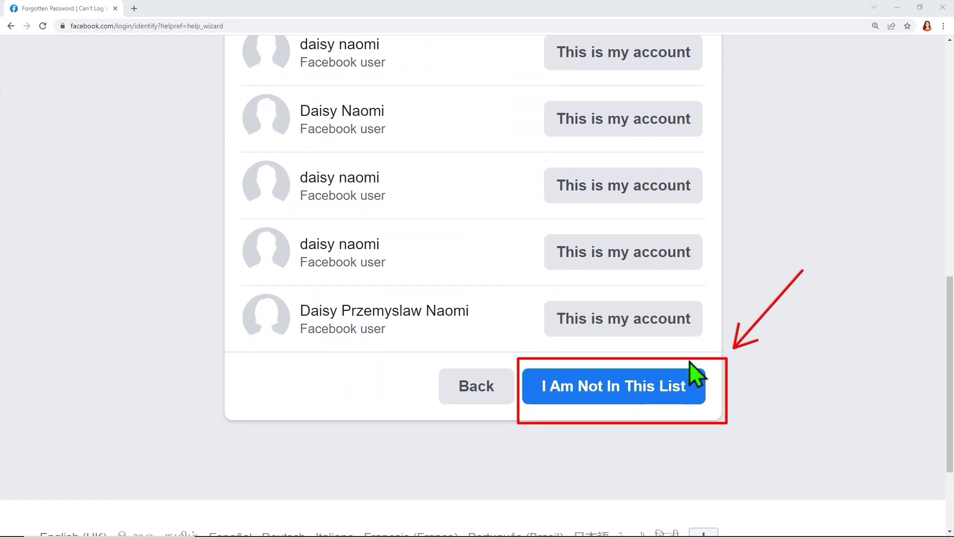
Step: Choose 'I Am Not In This List' and find the account by a friend's full name
left_click(624, 381)
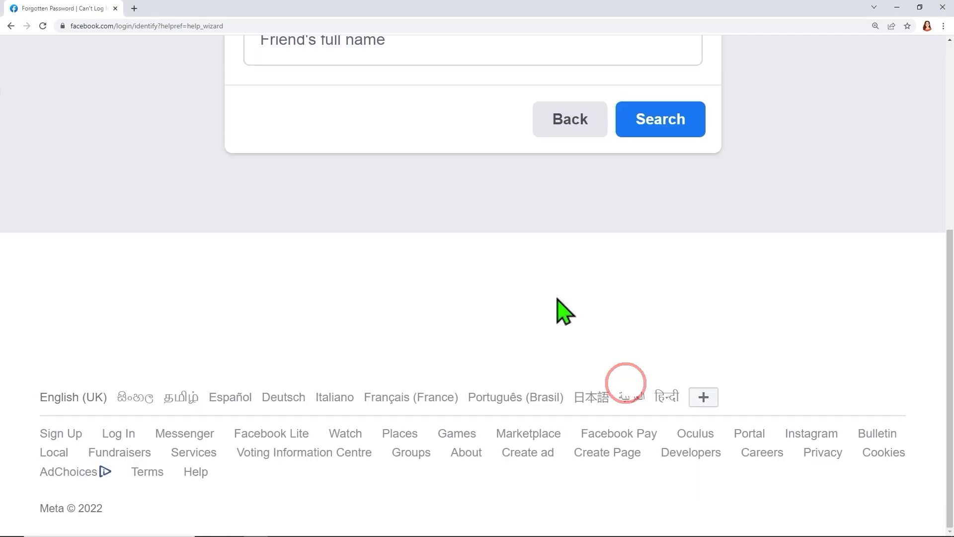
scroll(493, 291, "up", 2)
scroll(492, 284, "up", 2)
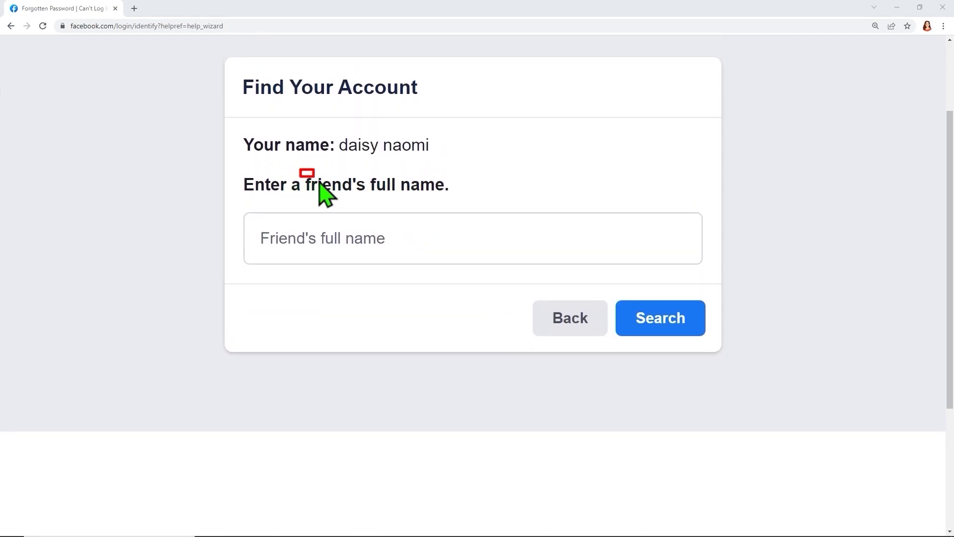
left_click(348, 239)
left_click(283, 279)
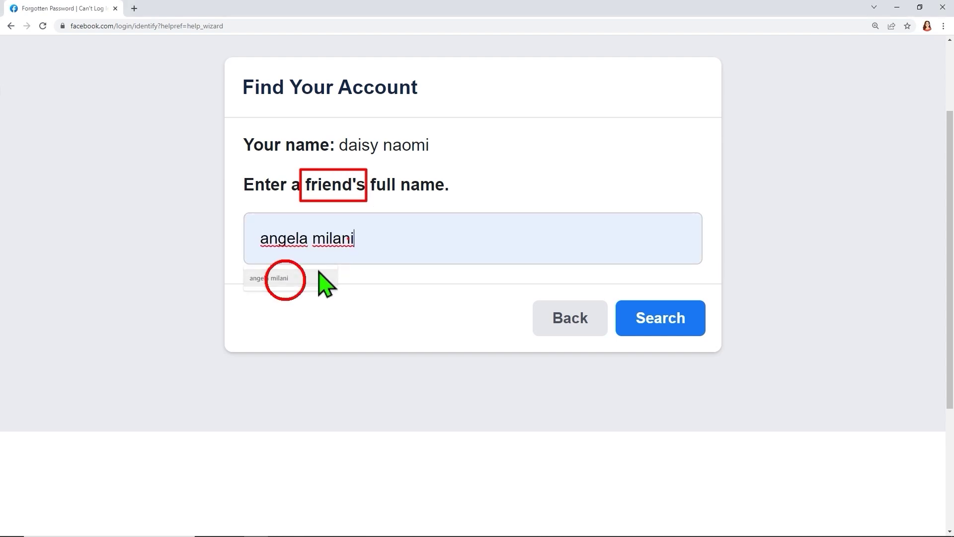
scroll(368, 249, "up", 1)
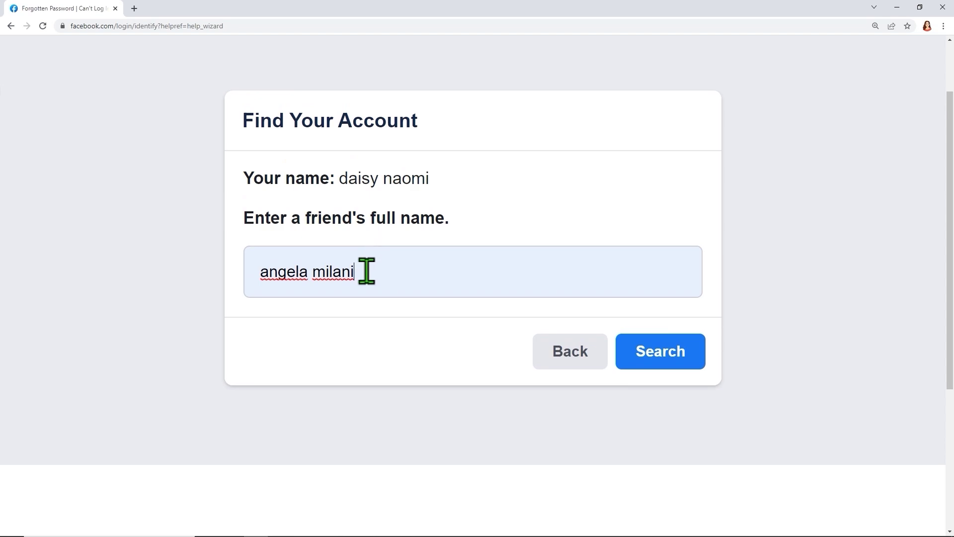
left_click(673, 350)
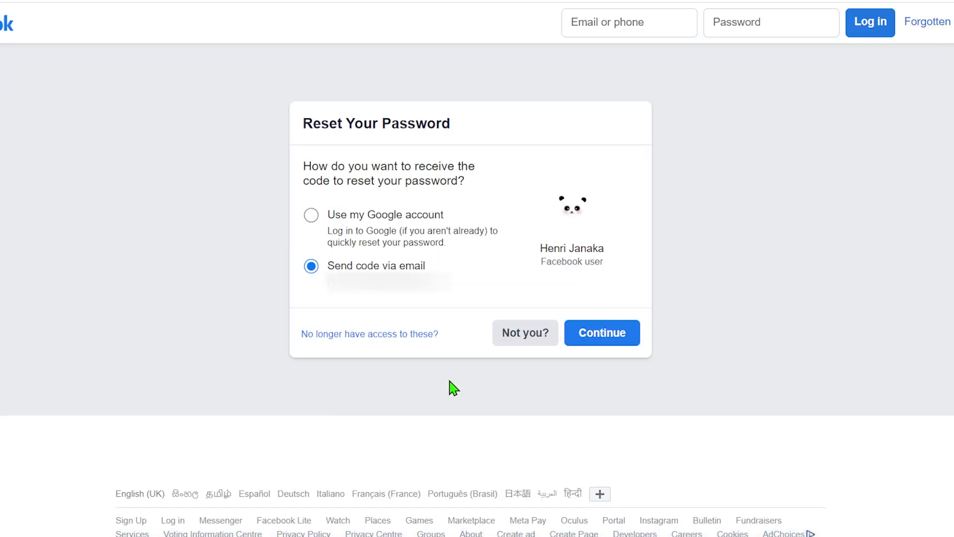
Step: Annotate the reset options with an outline, an arrow and numbered step markers
left_click_drag(293, 319, 462, 353)
left_click_drag(496, 254, 452, 307)
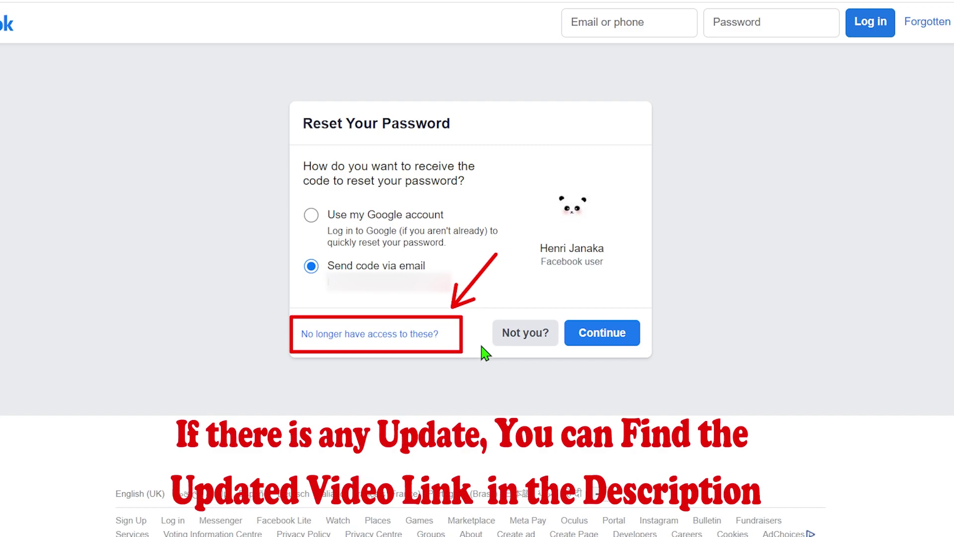
key("Escape")
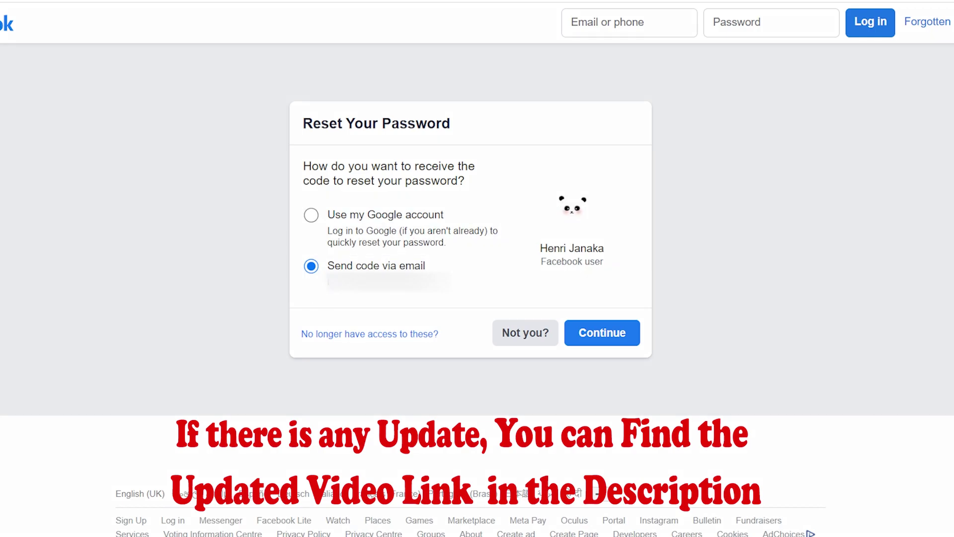
left_click(501, 204)
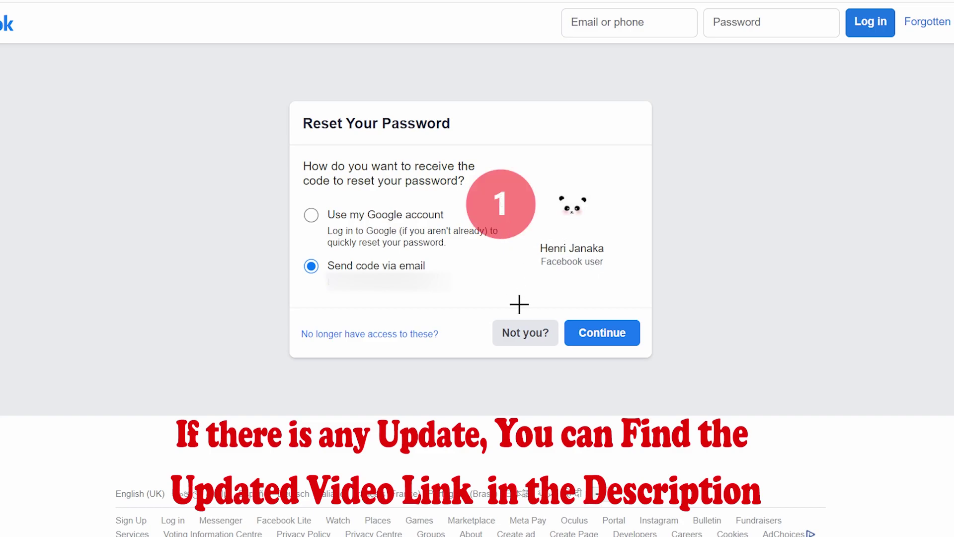
left_click(468, 268)
left_click(356, 338)
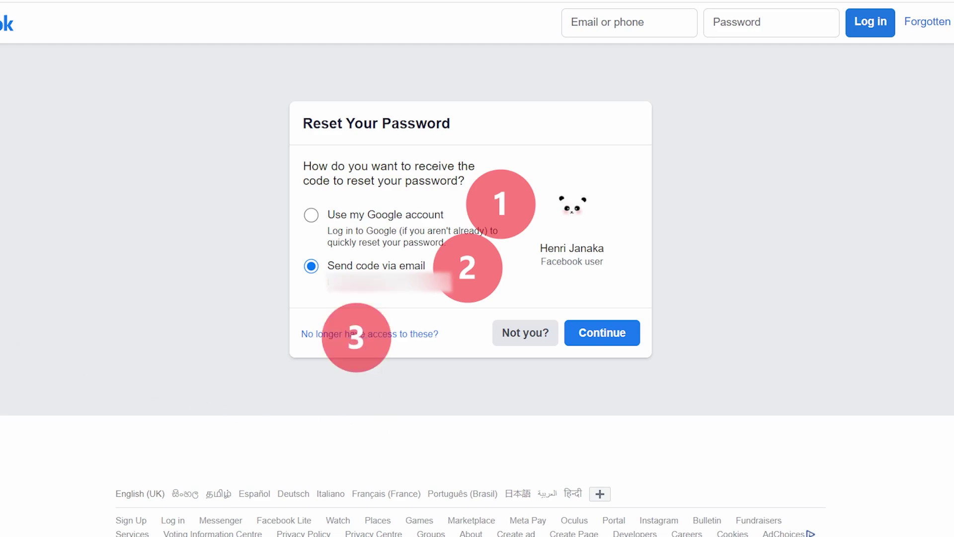
key("ctrl+z")
key("ctrl+z")
key("ctrl+z")
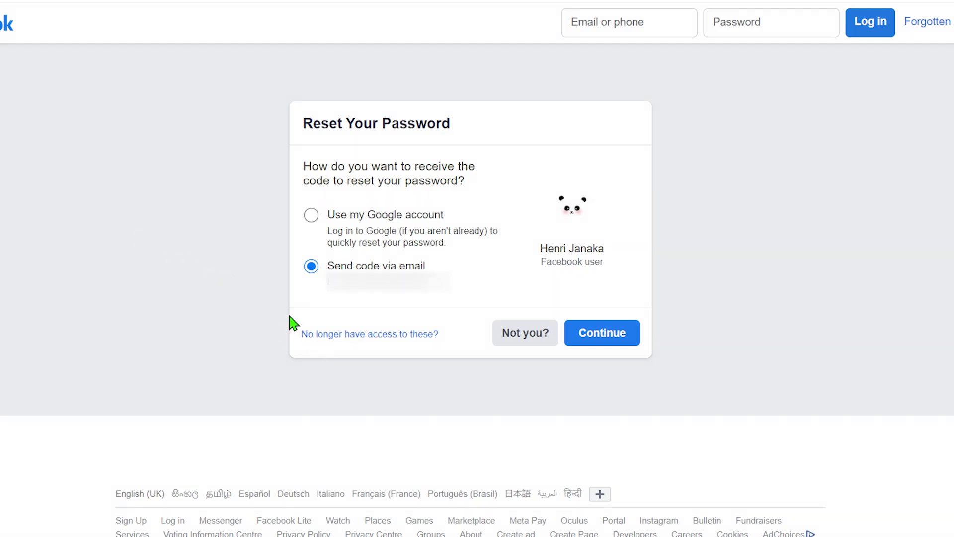
Step: Outline the lost-access option again and report the listed email is no longer accessible
left_click_drag(288, 315, 455, 361)
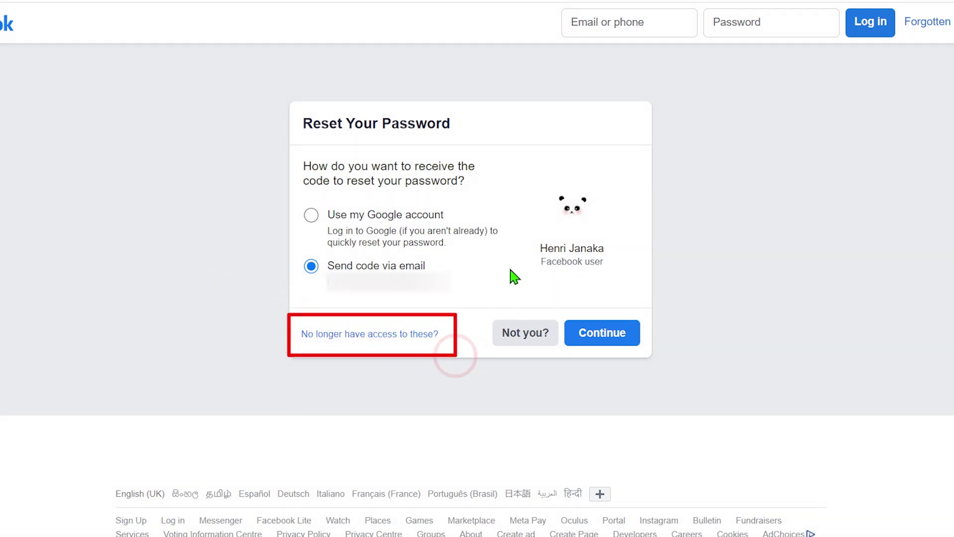
left_click_drag(520, 255, 457, 298)
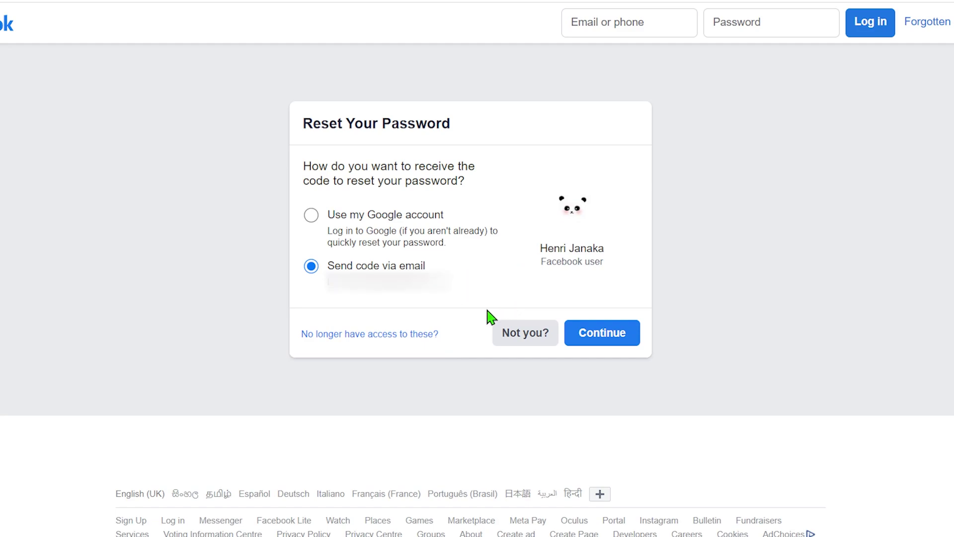
left_click(388, 334)
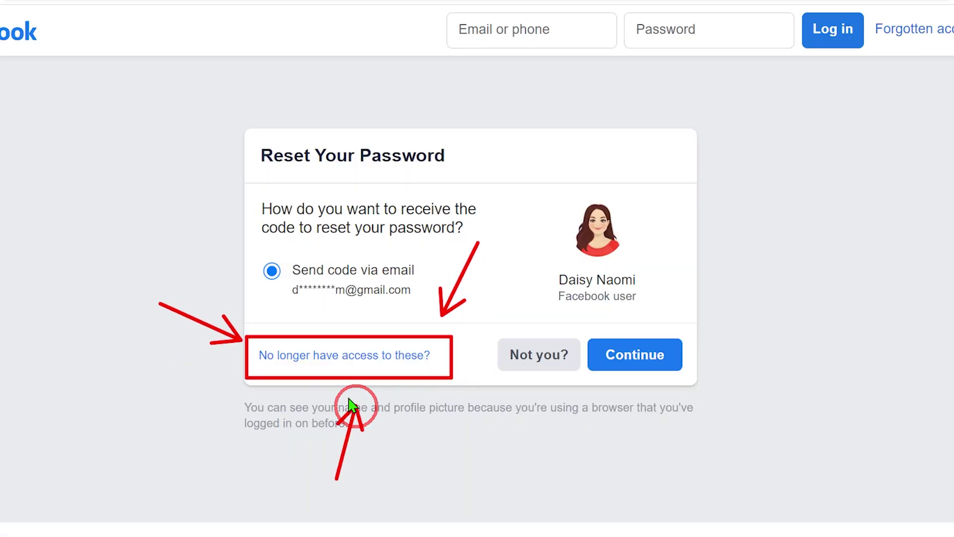
left_click(362, 355)
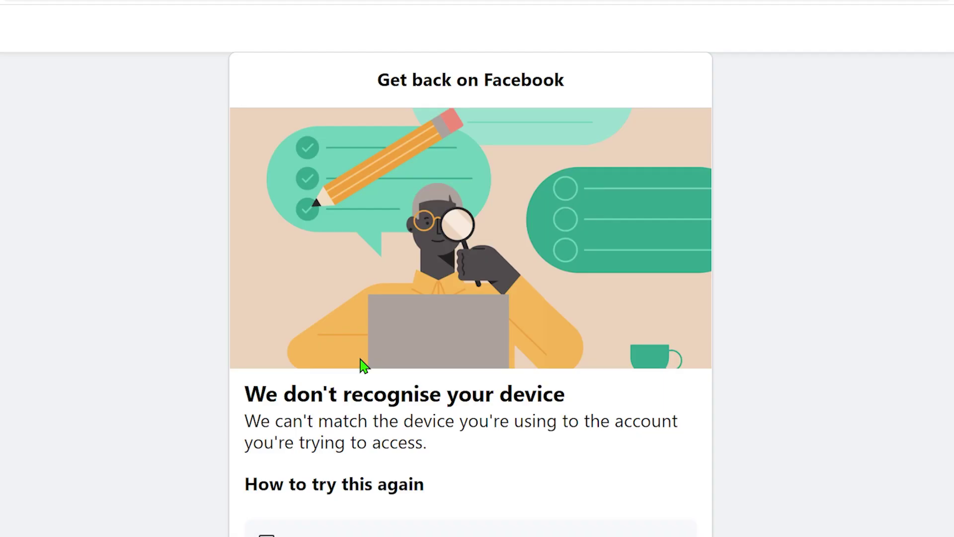
scroll(362, 368, "down", 2)
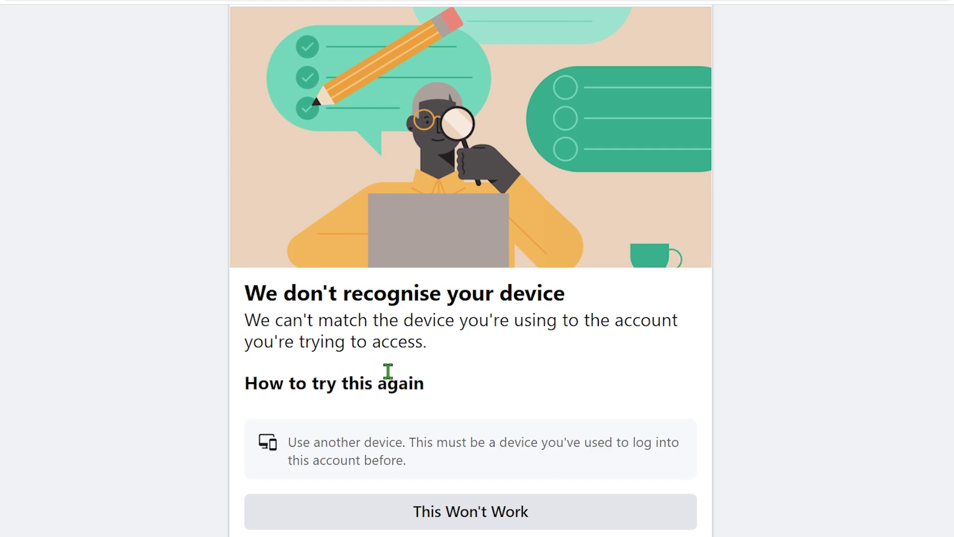
left_click(489, 515)
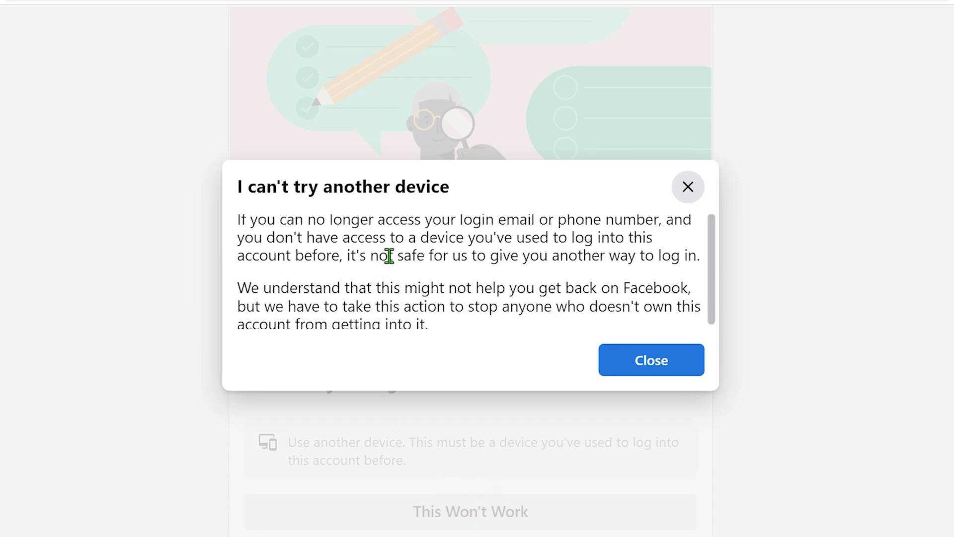
left_click_drag(228, 165, 490, 199)
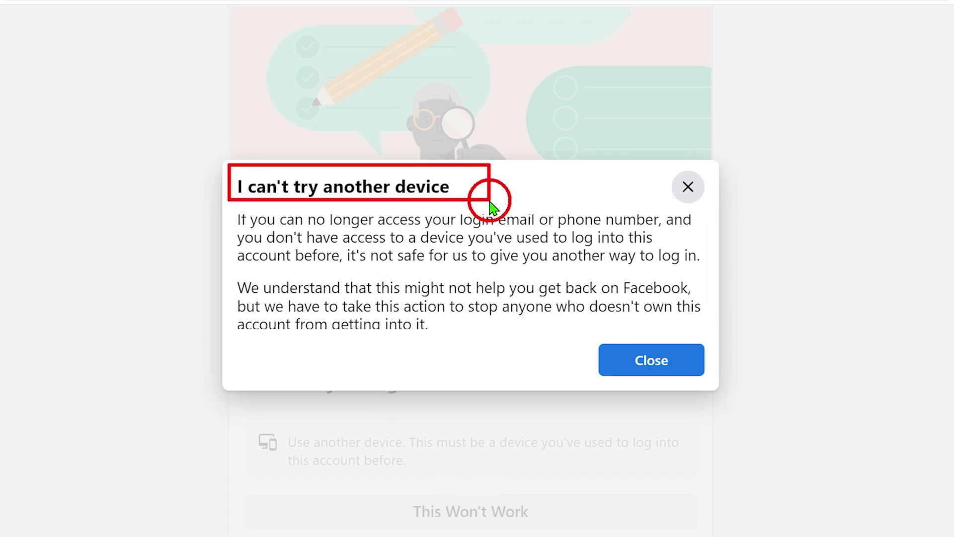
mouse_move(229, 209)
left_mouse_down()
mouse_move(686, 293)
mouse_move(713, 338)
left_mouse_up()
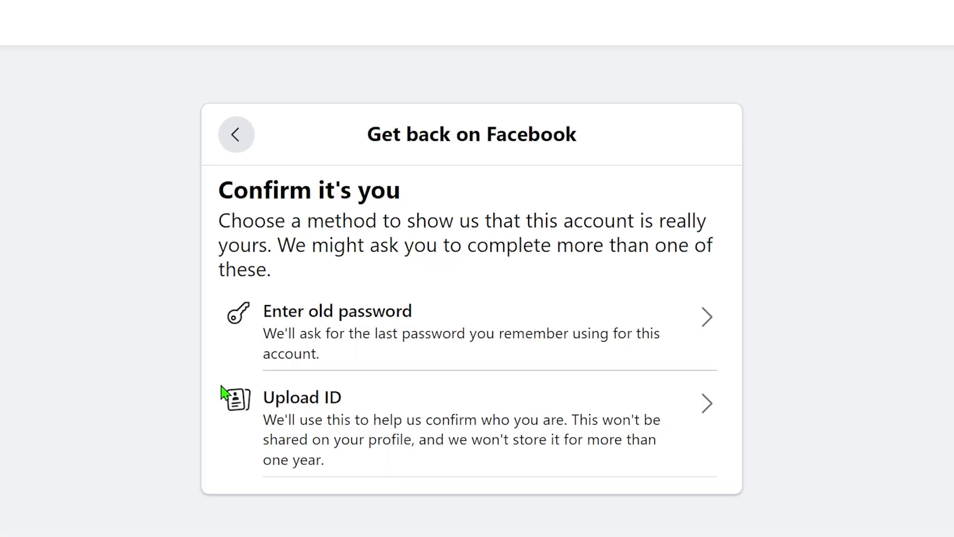
mouse_move(207, 361)
left_mouse_down()
mouse_move(462, 441)
mouse_move(748, 479)
left_mouse_up()
left_click_drag(837, 360, 766, 407)
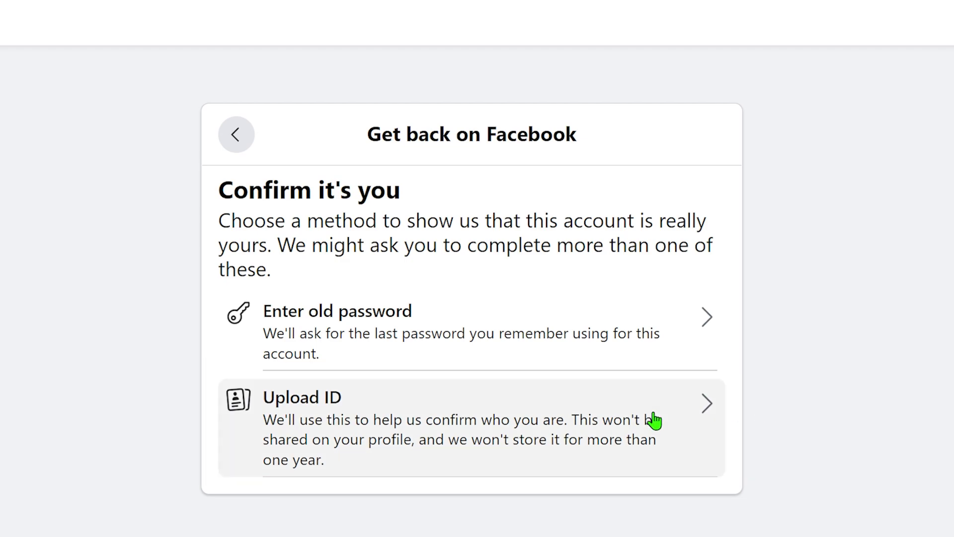
left_click(454, 424)
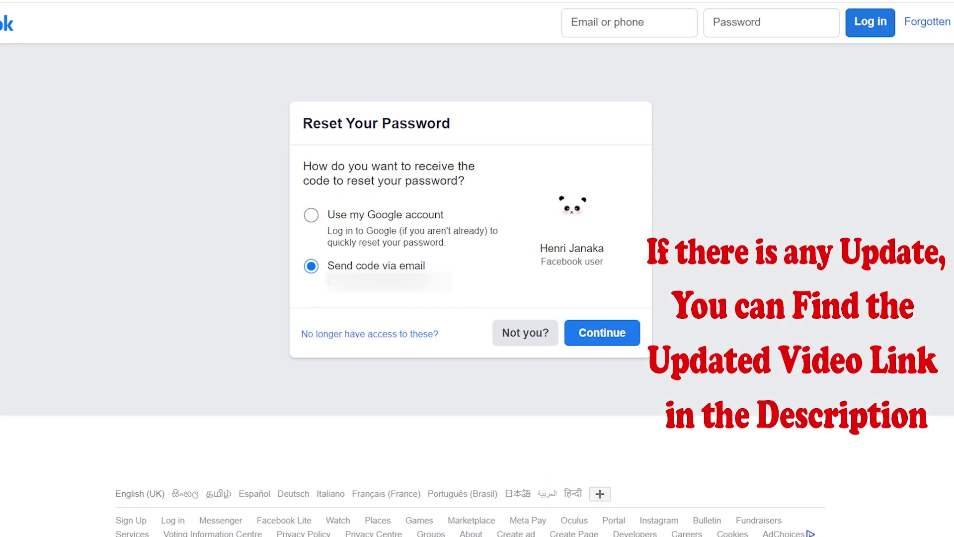
Step: Mark the reset options with step markers, then report losing access to the account's email
left_click(501, 205)
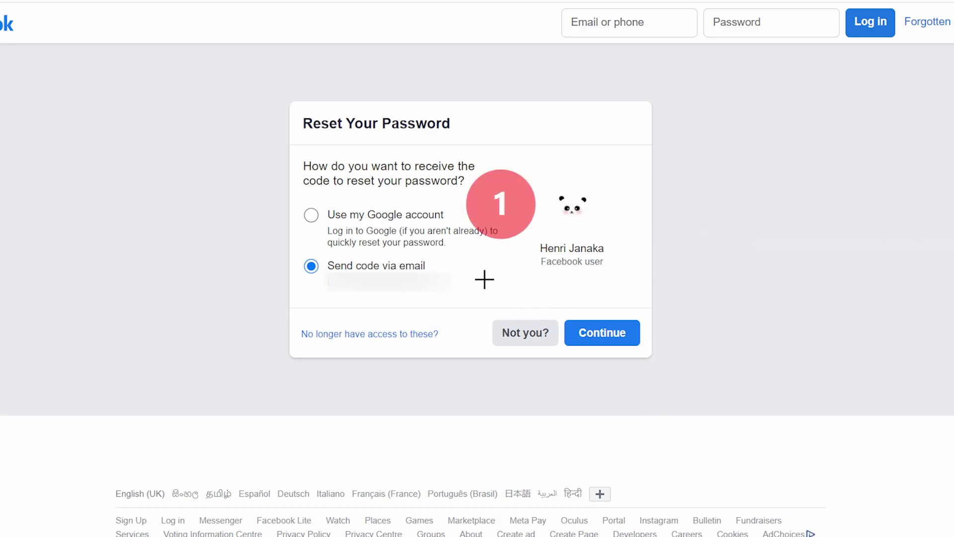
left_click(468, 269)
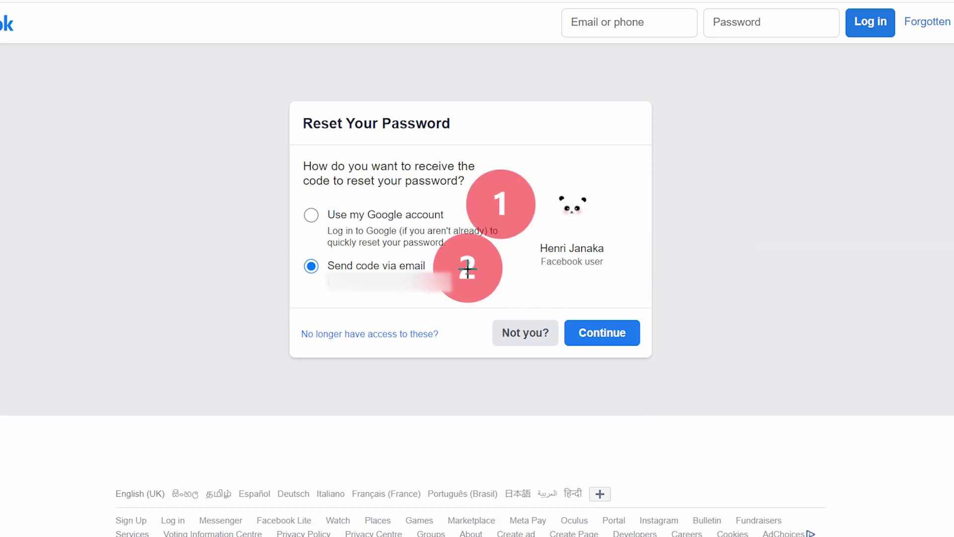
left_click(356, 336)
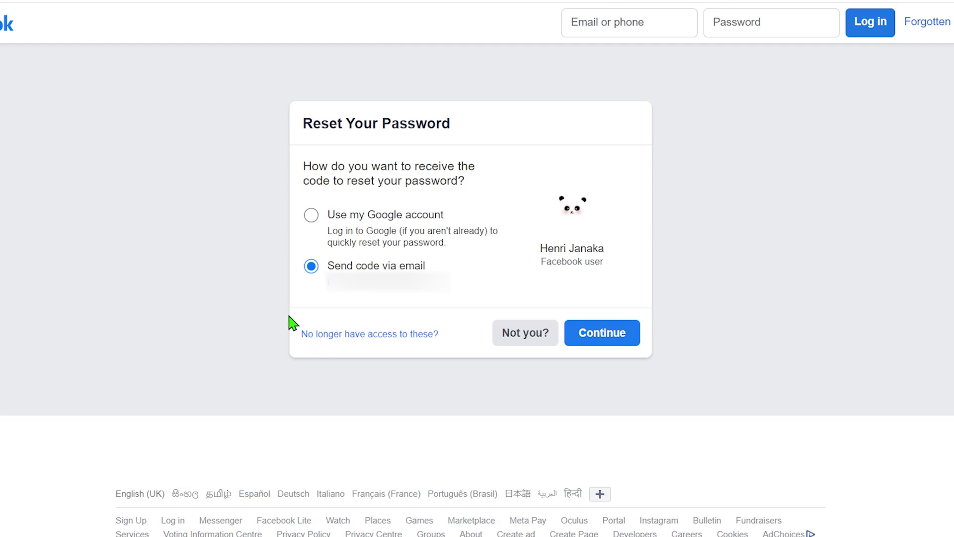
mouse_move(289, 316)
left_mouse_down()
mouse_move(316, 333)
mouse_move(456, 355)
left_mouse_up()
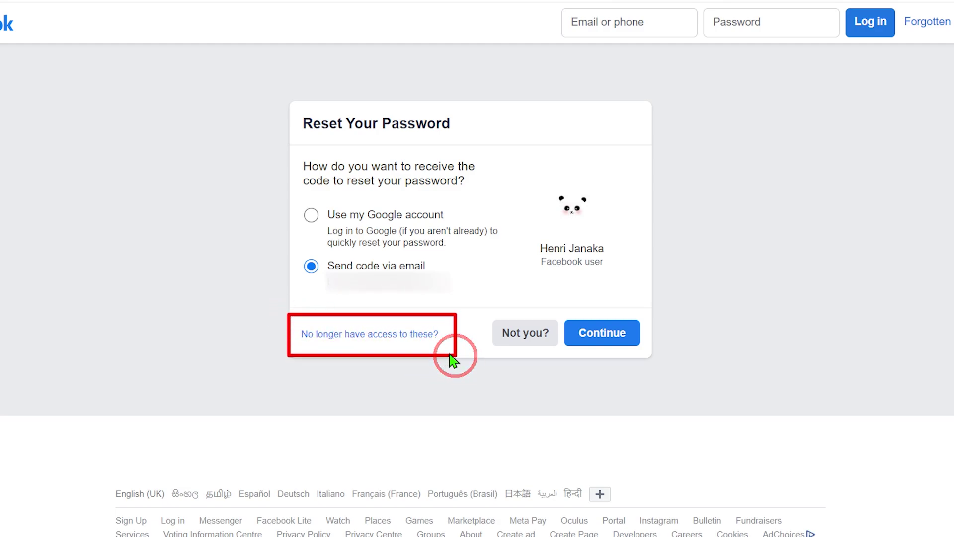
left_click_drag(519, 254, 457, 298)
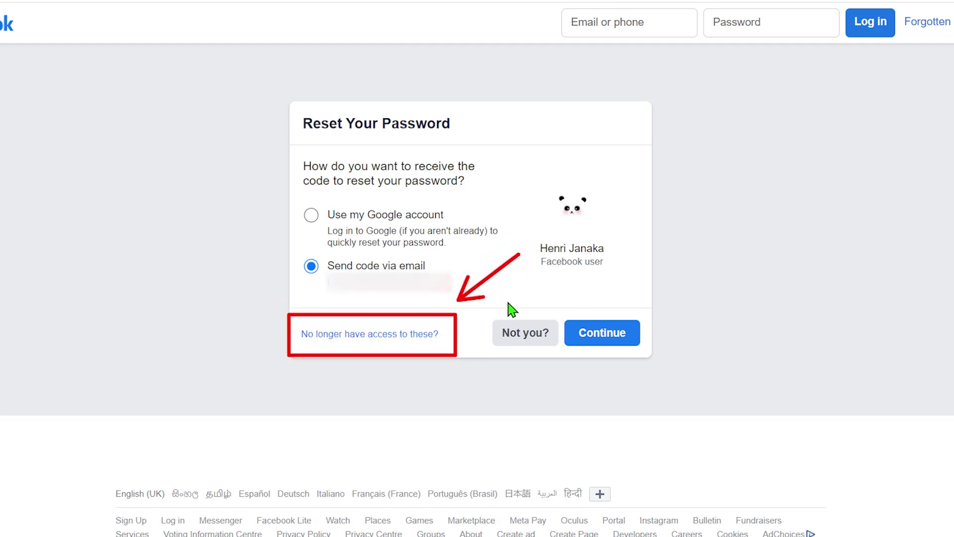
key("Escape")
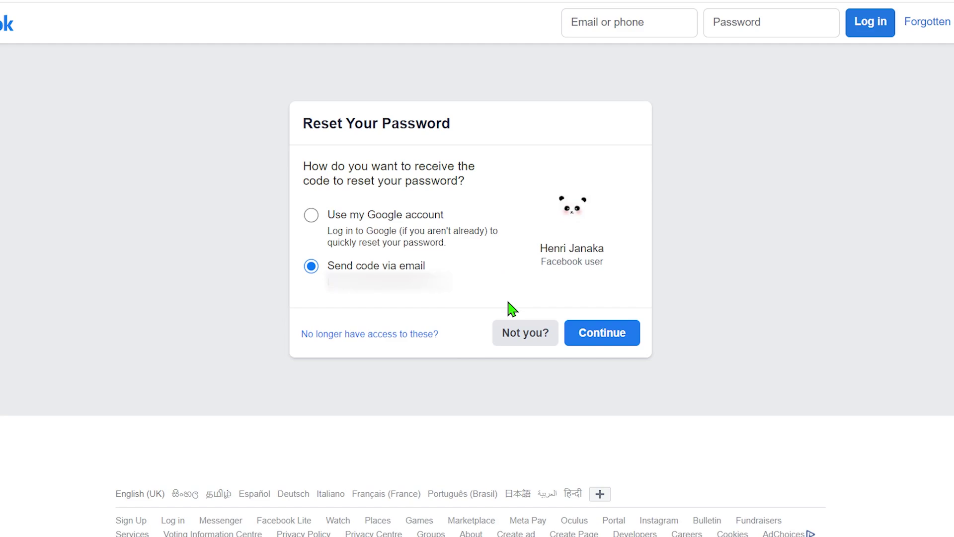
left_click(387, 334)
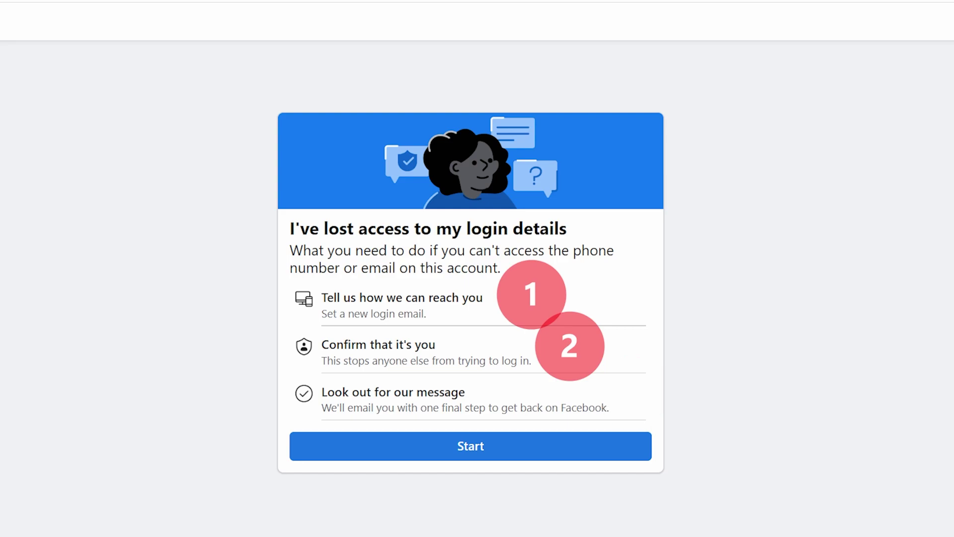
Step: Begin account recovery by choosing to set a new login email address
left_click(482, 446)
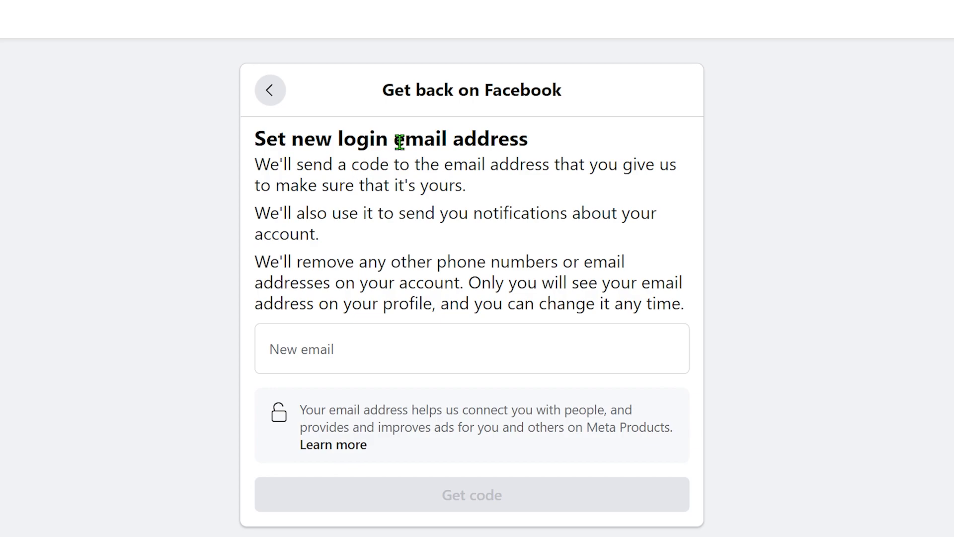
mouse_move(374, 66)
left_mouse_down()
mouse_move(452, 103)
mouse_move(581, 107)
left_mouse_up()
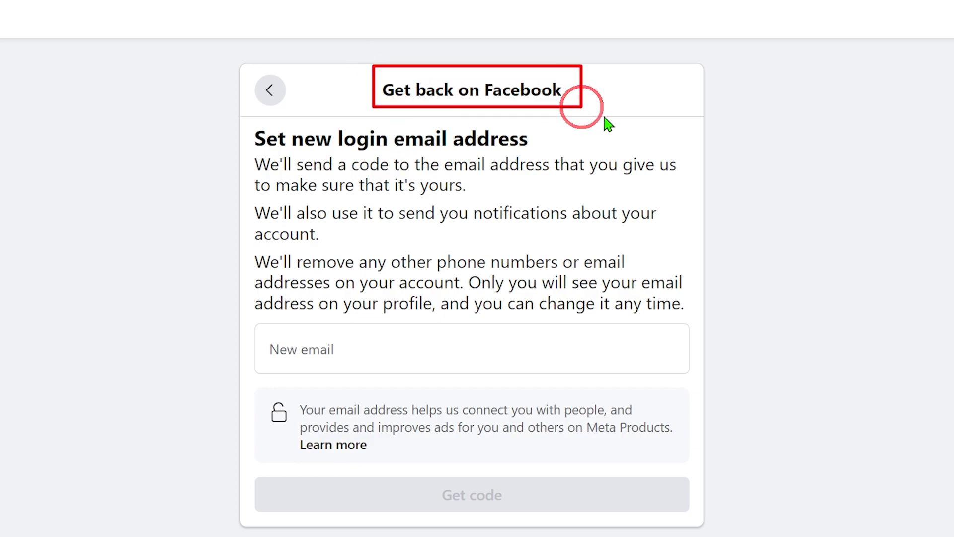
left_click_drag(674, 84, 605, 90)
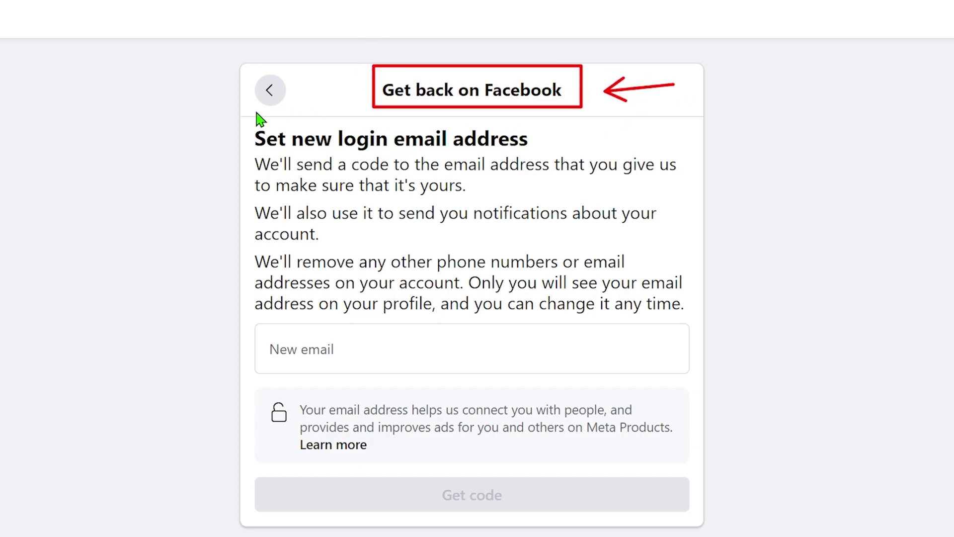
left_click_drag(240, 115, 562, 155)
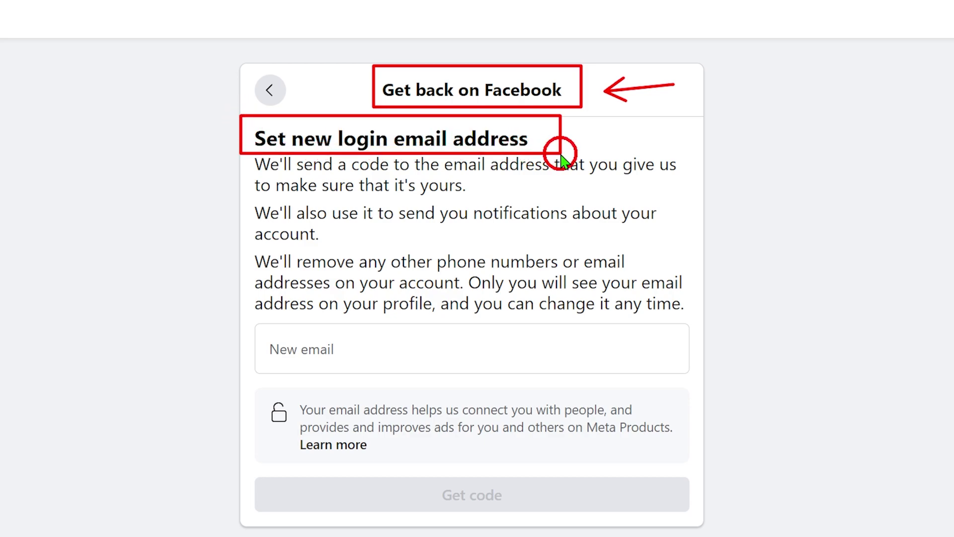
left_click_drag(645, 138, 568, 139)
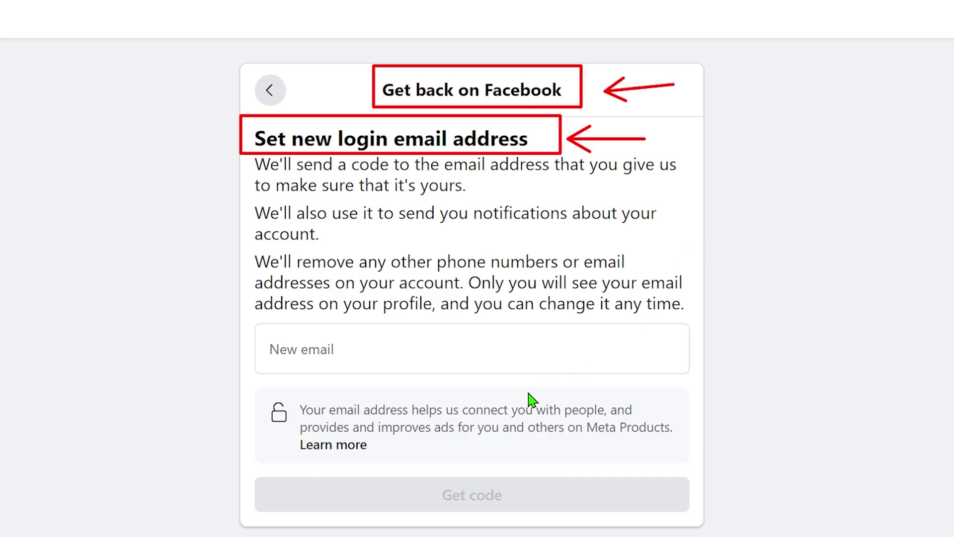
left_click_drag(530, 394, 474, 476)
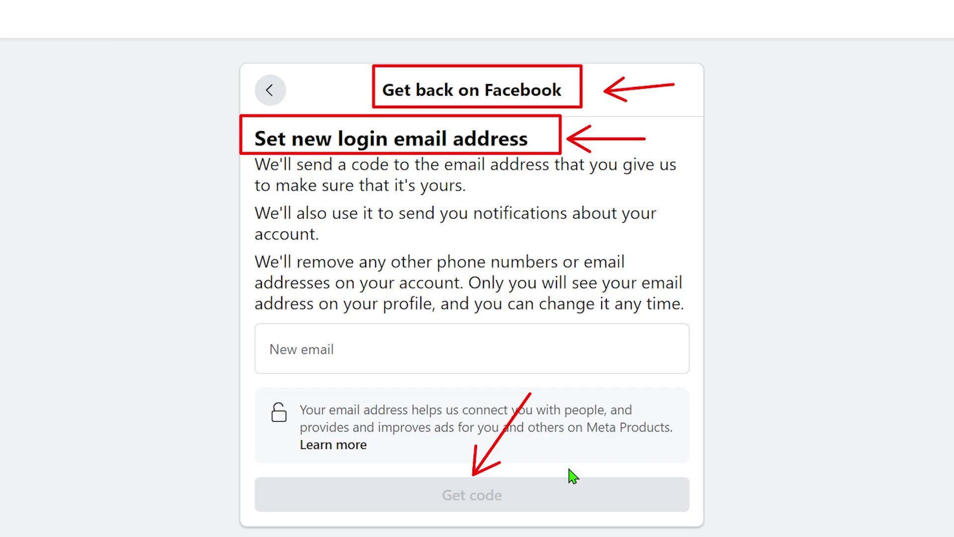
key("Escape")
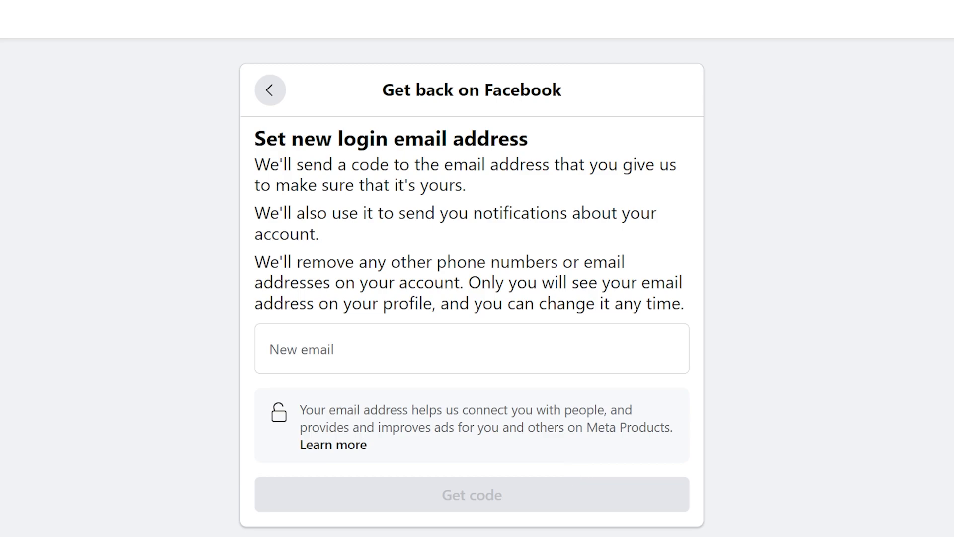
Step: Paste the new Gmail login address, complete it with 'com', and request a verification code
left_click(305, 353)
right_click(305, 355)
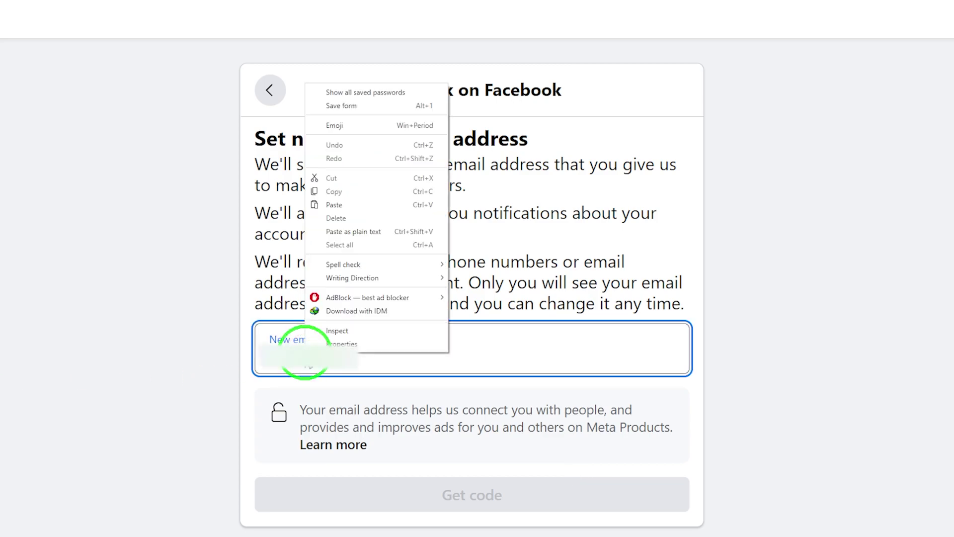
left_click(361, 205)
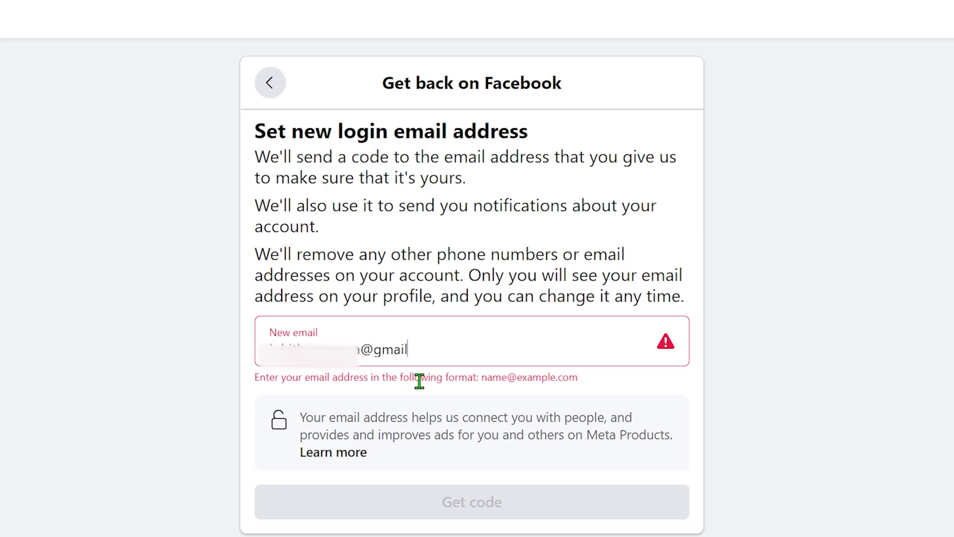
type("com")
left_click(165, 360)
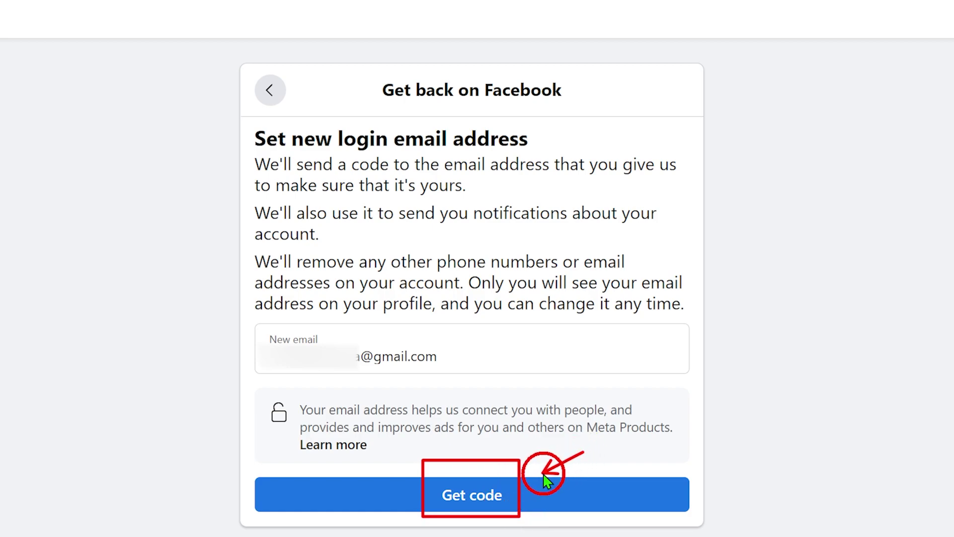
left_click(476, 491)
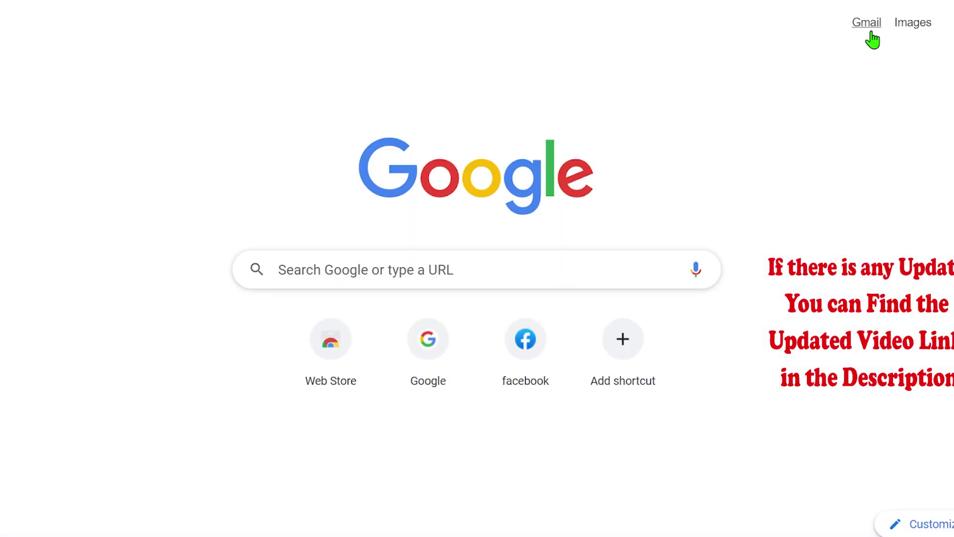
Step: Open the Gmail inbox, dismiss the notifications prompt, and open Facebook's security code email
left_click(826, 5)
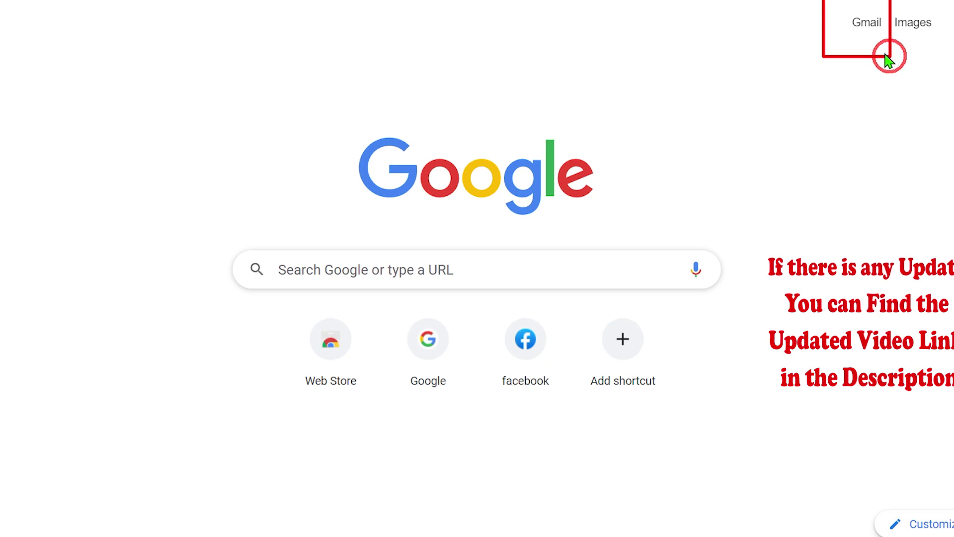
left_click(865, 23)
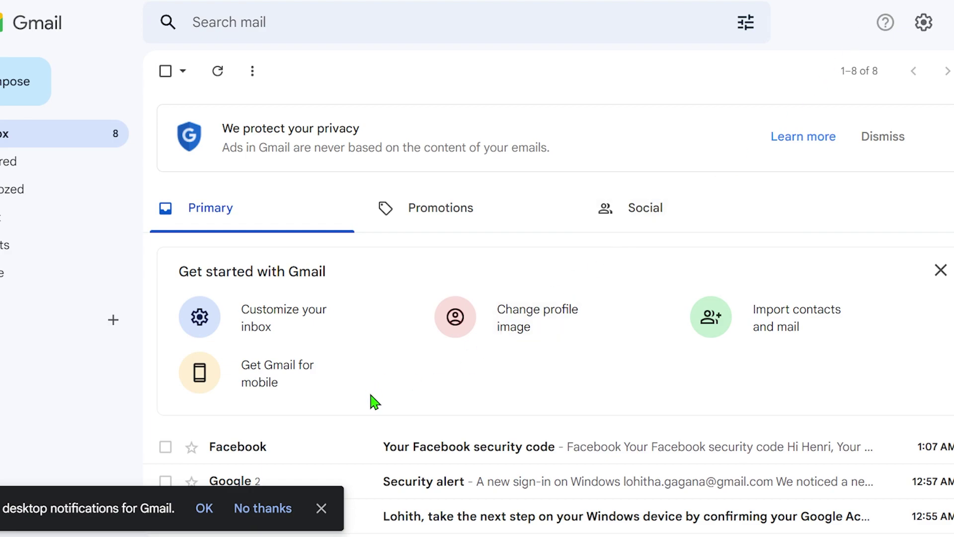
left_click(322, 508)
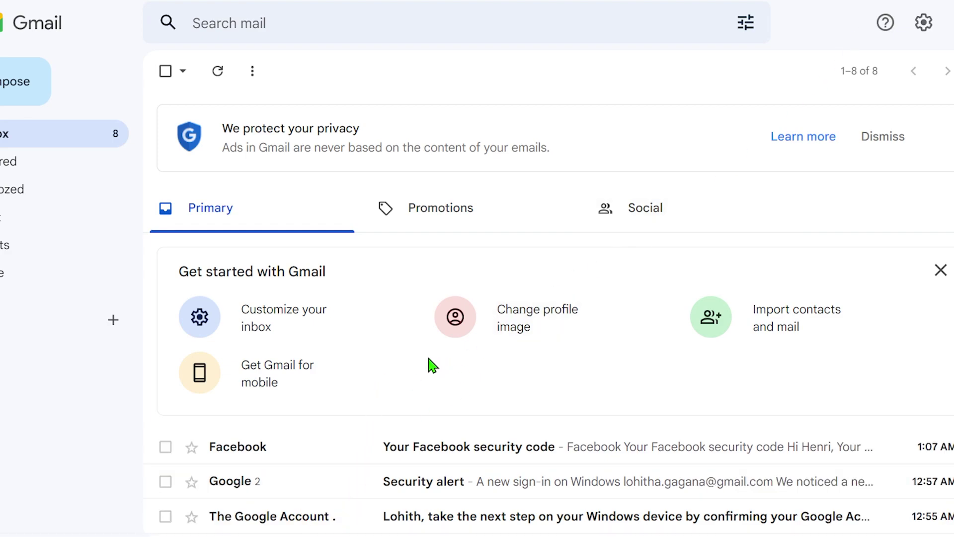
scroll(566, 415, "down", 5)
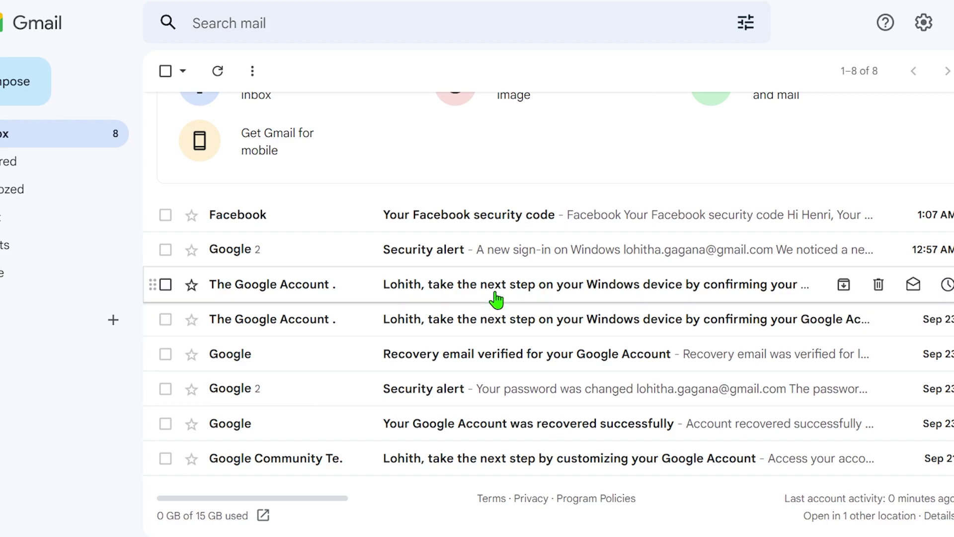
mouse_move(160, 195)
left_mouse_down()
mouse_move(279, 222)
mouse_move(863, 229)
left_mouse_up()
left_click_drag(890, 126, 853, 177)
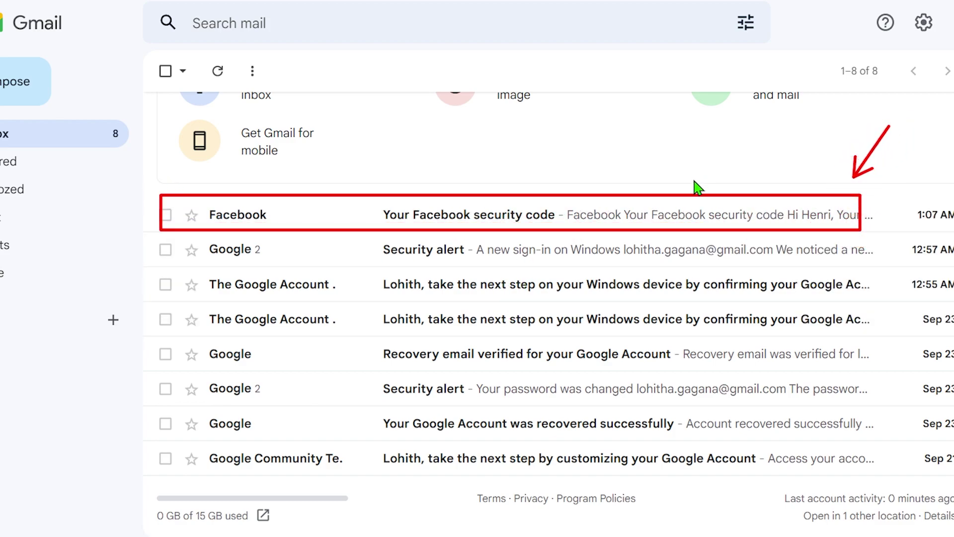
key("Escape")
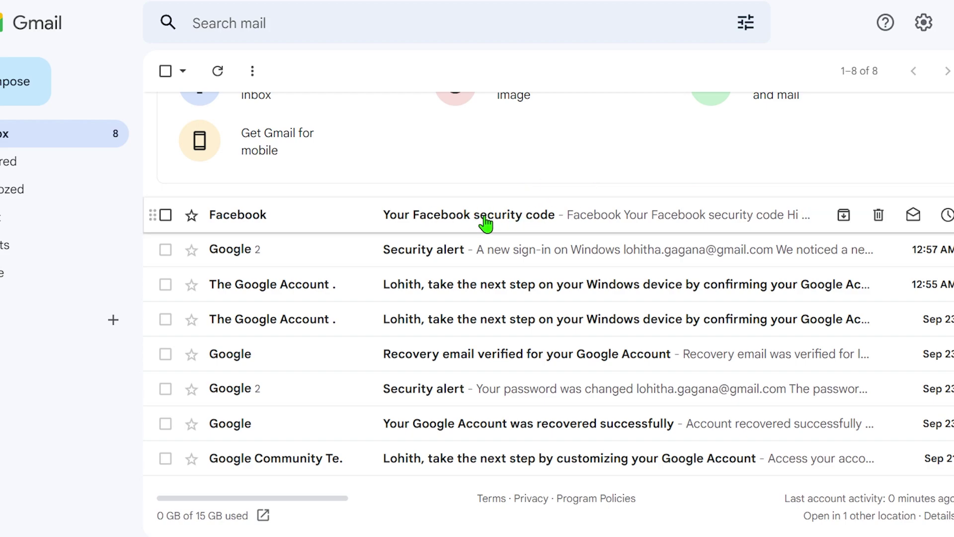
left_click(485, 224)
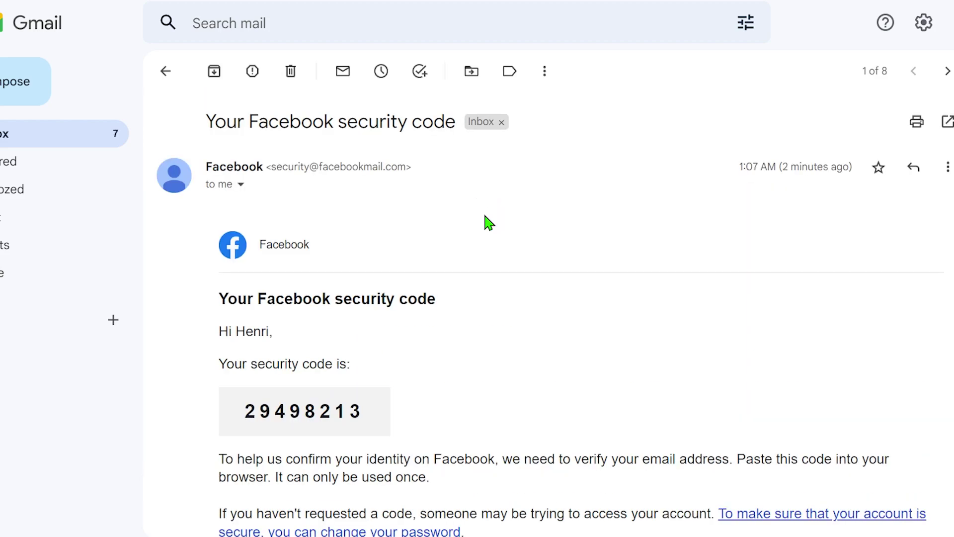
Step: Copy the security code from the email and ready Facebook's code field for pasting
scroll(486, 219, "down", 2)
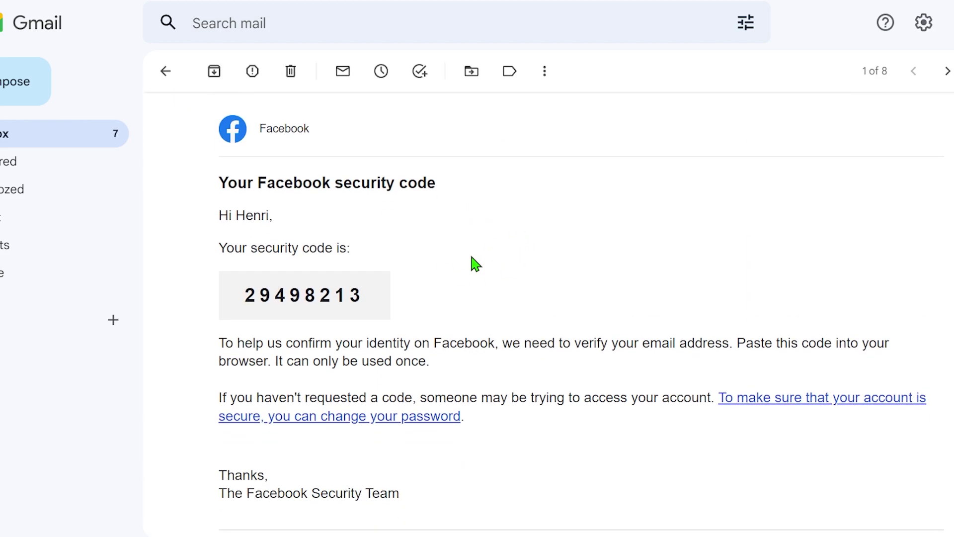
left_click_drag(212, 262, 427, 319)
left_click_drag(556, 235, 450, 278)
key("Escape")
left_click_drag(363, 294, 241, 294)
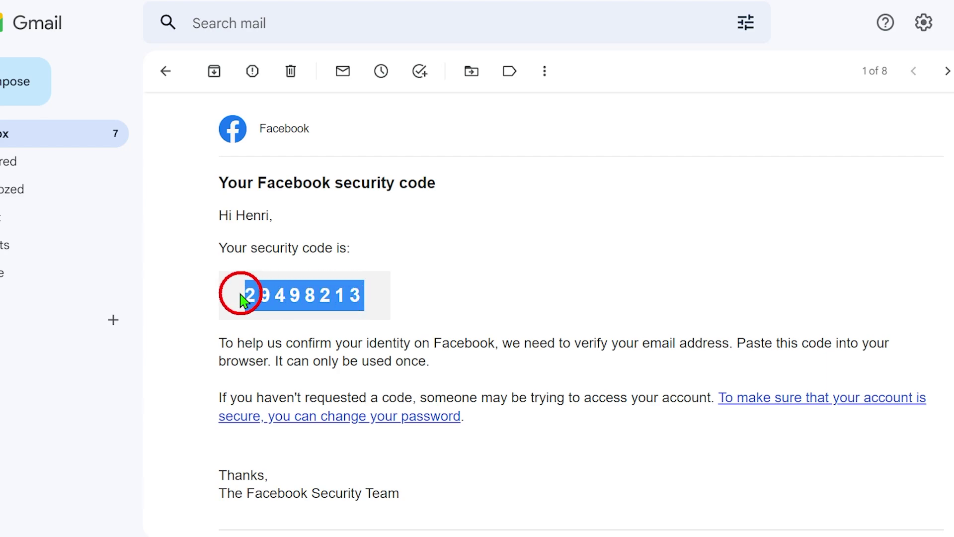
right_click(300, 288)
left_click(336, 298)
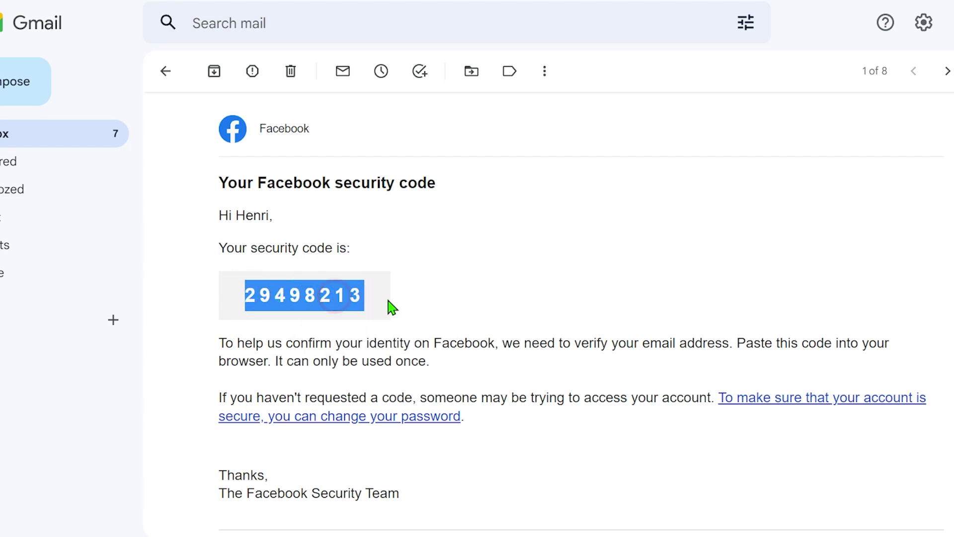
left_click(341, 319)
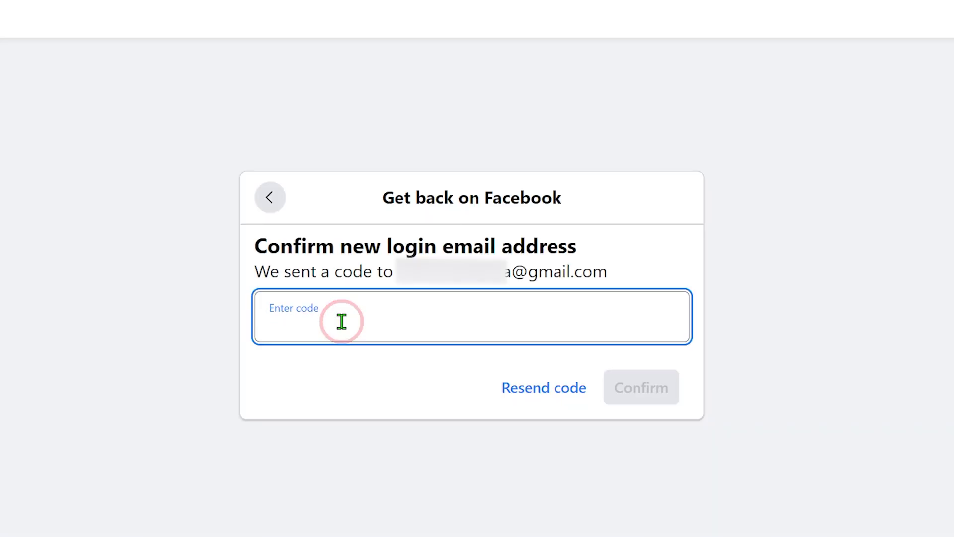
right_click(341, 321)
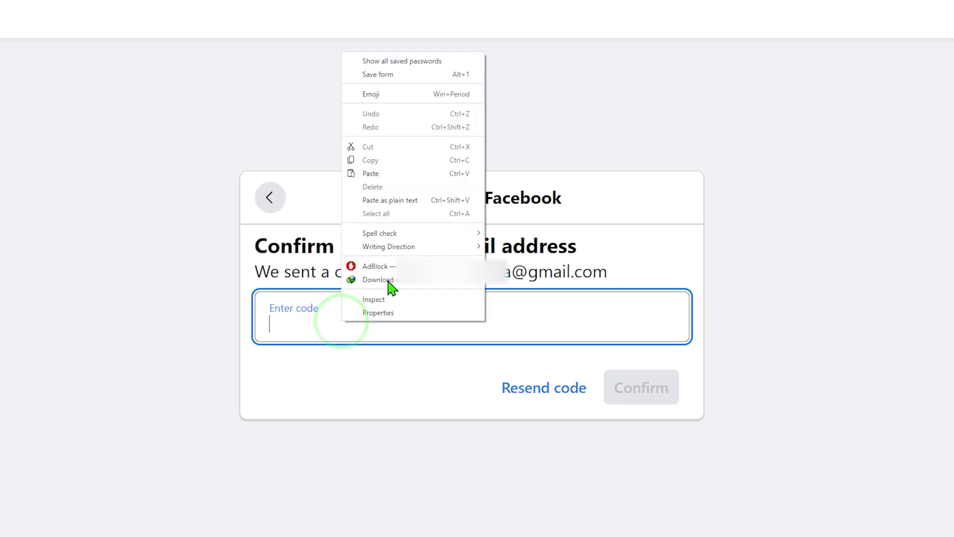
Step: Paste the emailed security code and confirm the new login email
left_click(385, 173)
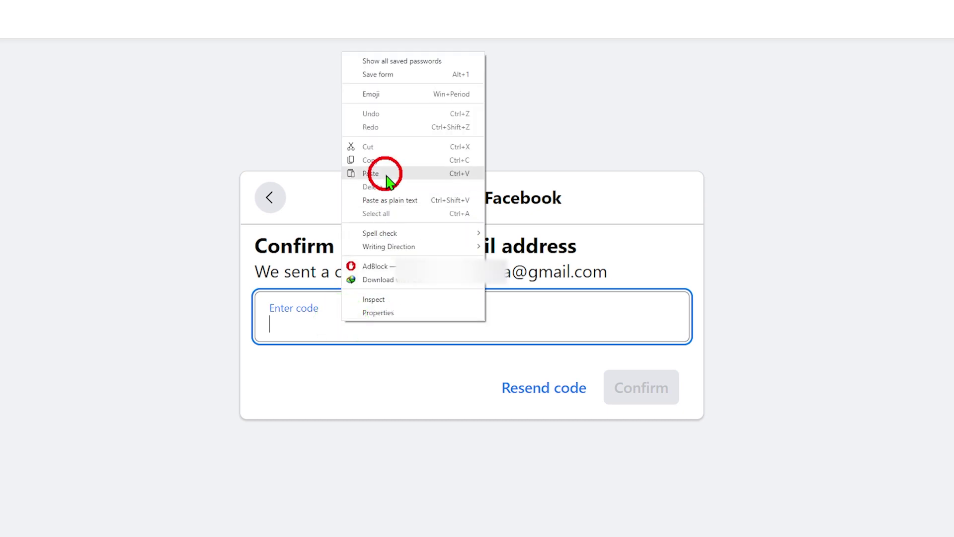
left_click(366, 363)
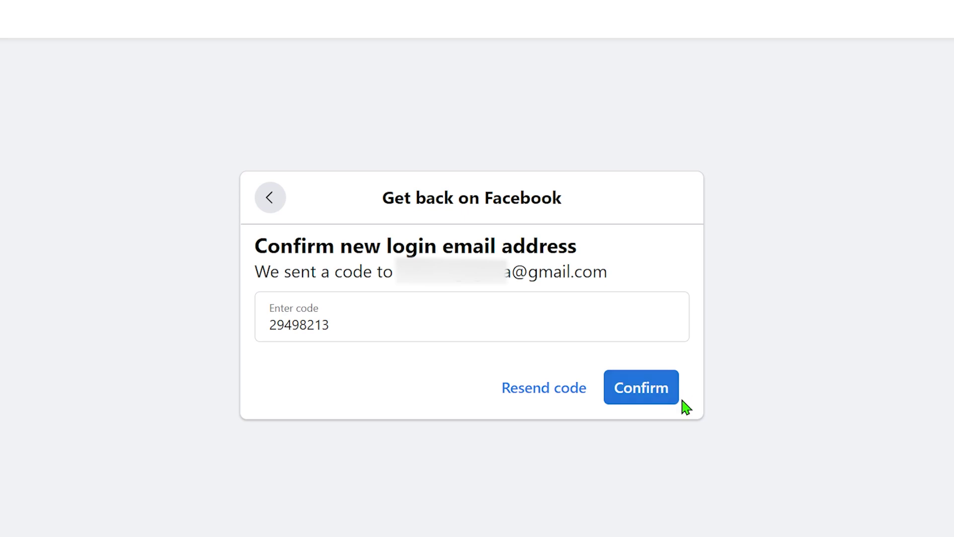
left_click(662, 386)
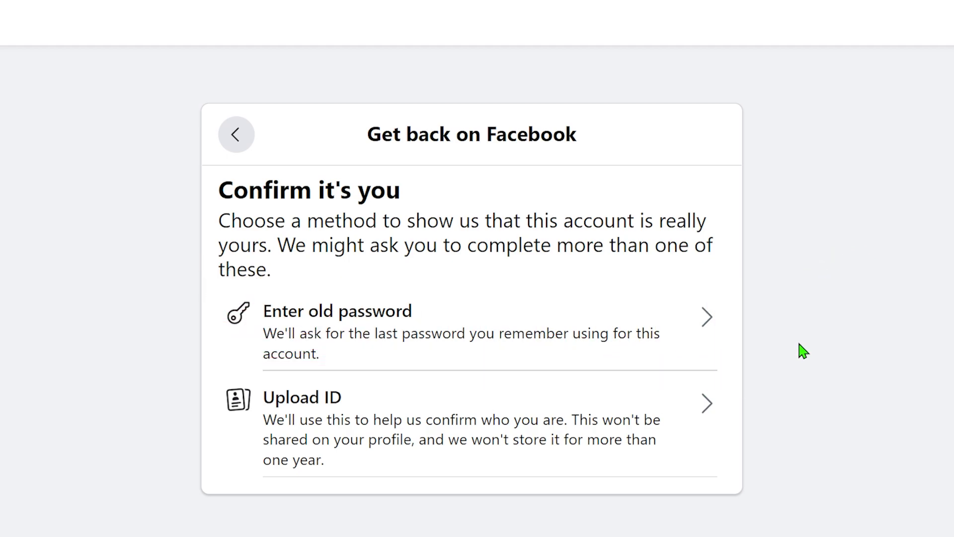
Step: Verify identity by entering the account's old password and submitting it
left_click(441, 337)
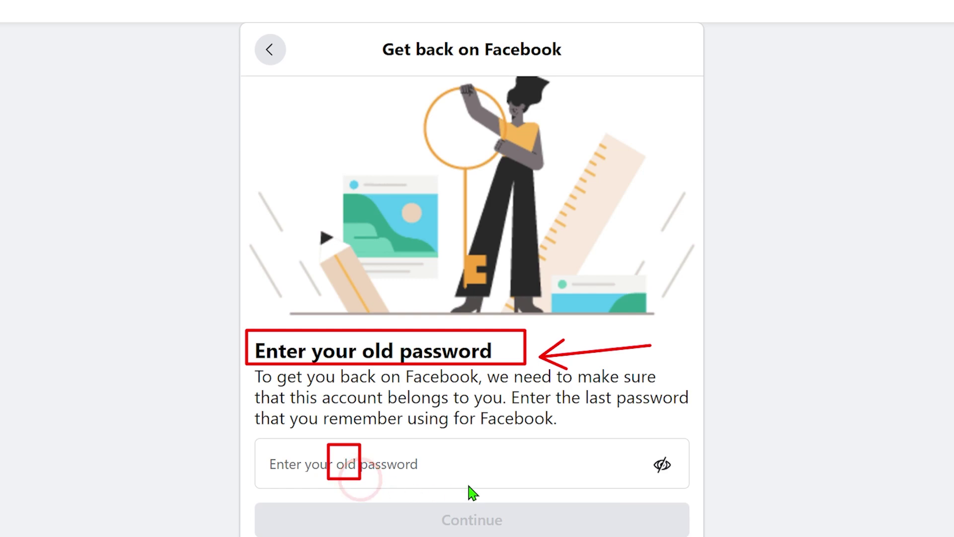
left_click(427, 476)
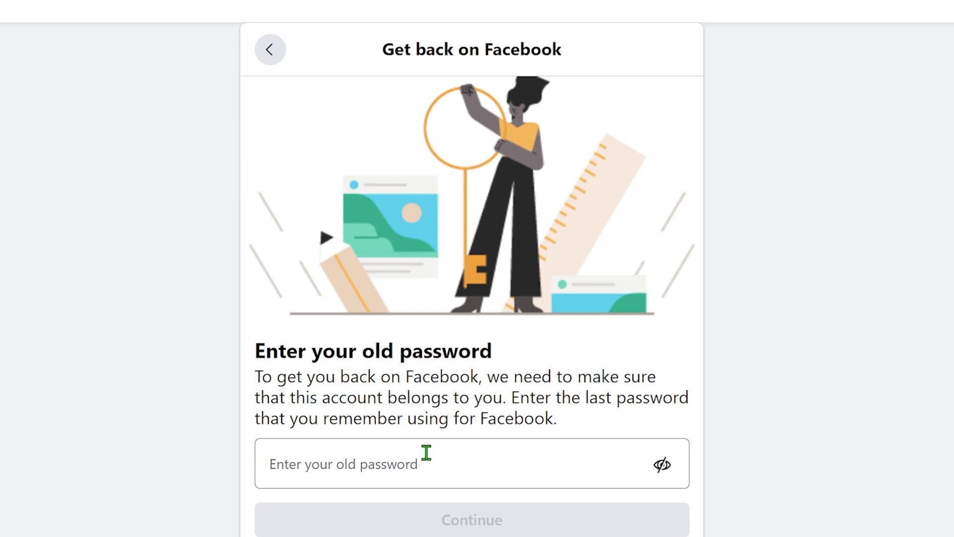
left_click(313, 458)
type("••")
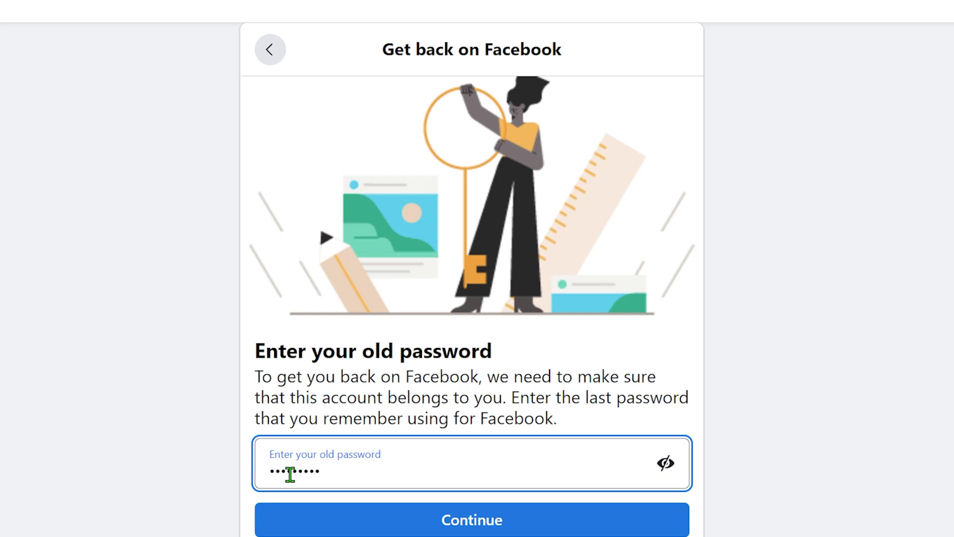
left_click(528, 435)
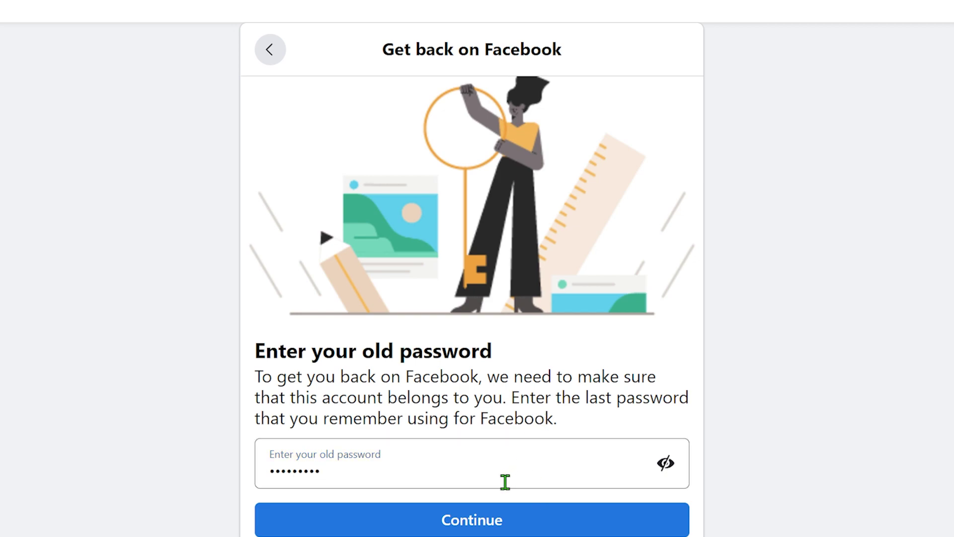
left_click(476, 521)
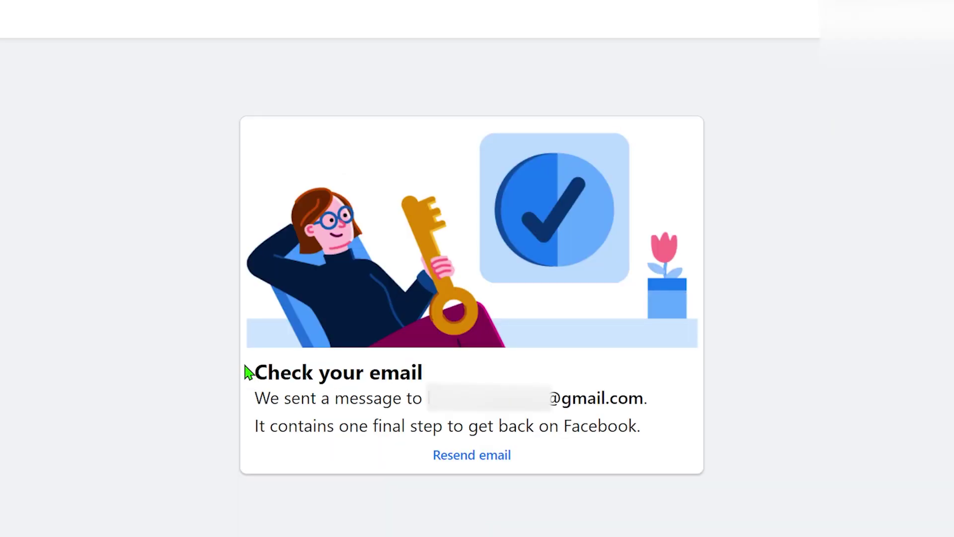
Step: Close the Check your email page with Ctrl+W, bringing up the Leave site? prompt
mouse_move(237, 344)
left_mouse_down()
mouse_move(276, 368)
mouse_move(447, 390)
left_mouse_up()
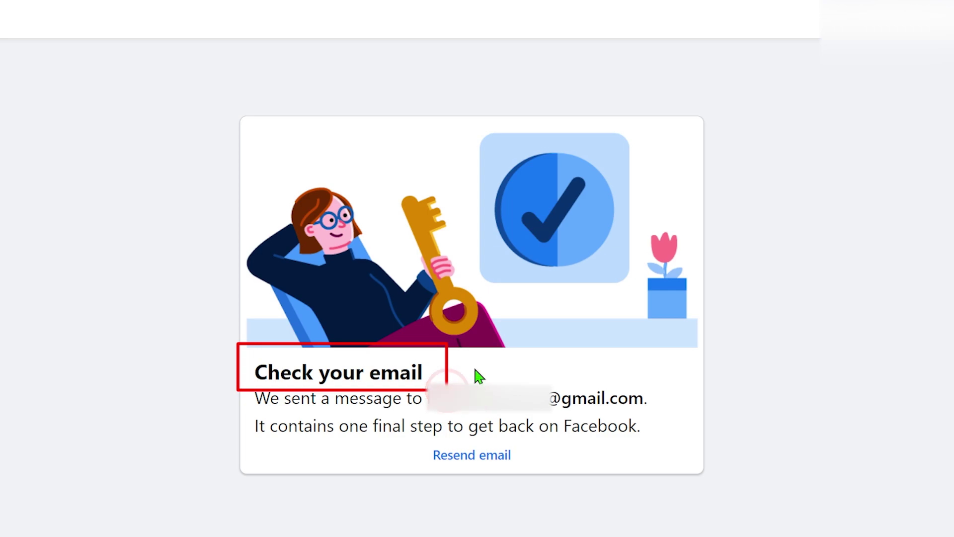
left_click_drag(499, 349, 459, 364)
left_click_drag(490, 507, 486, 465)
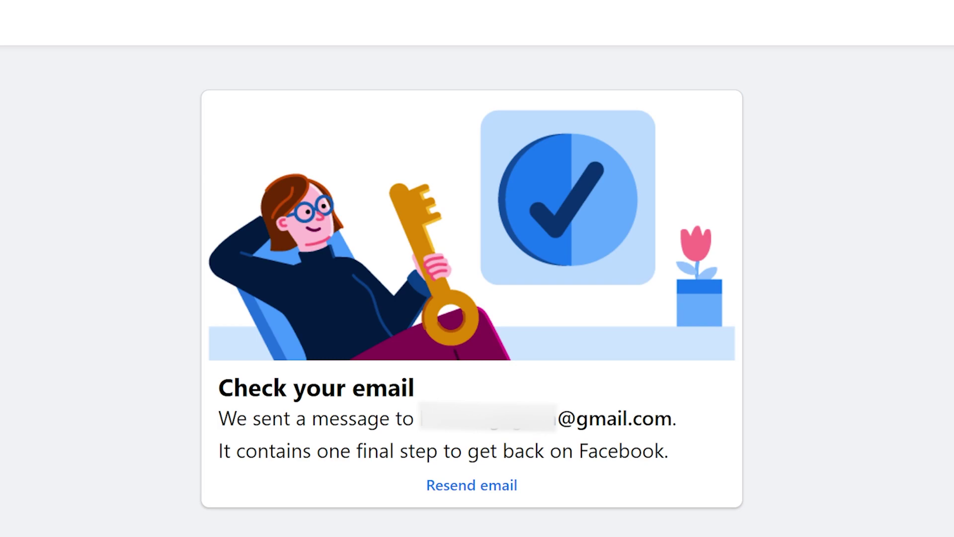
key("ctrl+w")
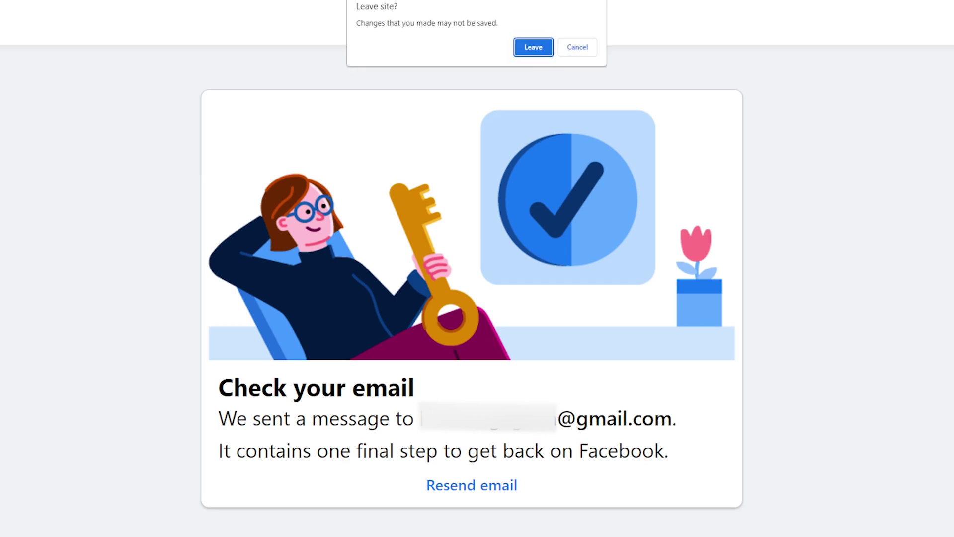
Step: Leave the page, report lost email access, and choose Upload ID to confirm identity
left_click(533, 47)
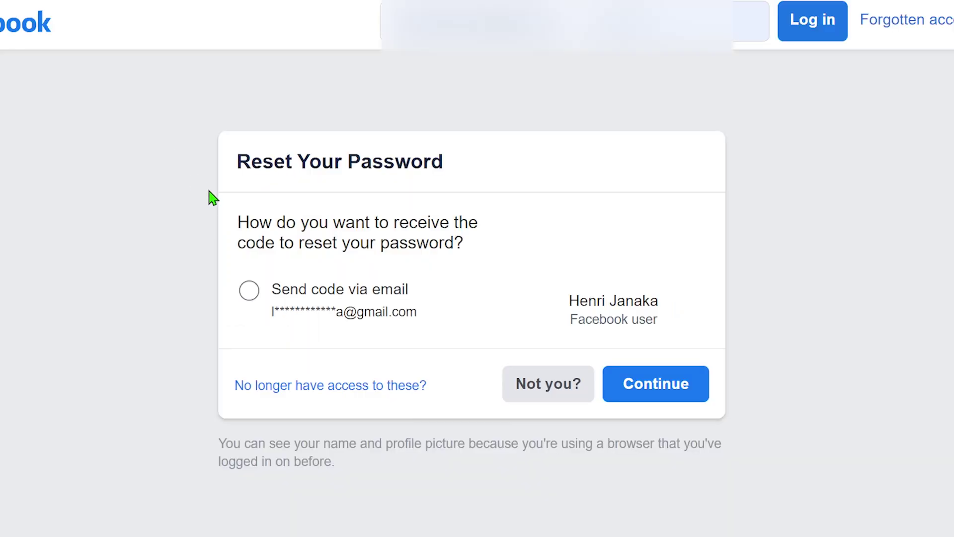
left_click(296, 385)
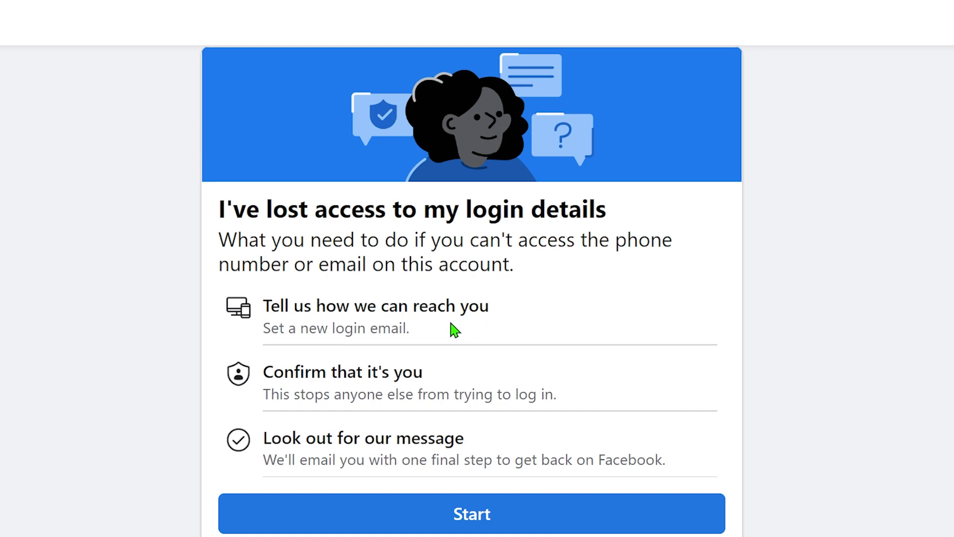
left_click(471, 500)
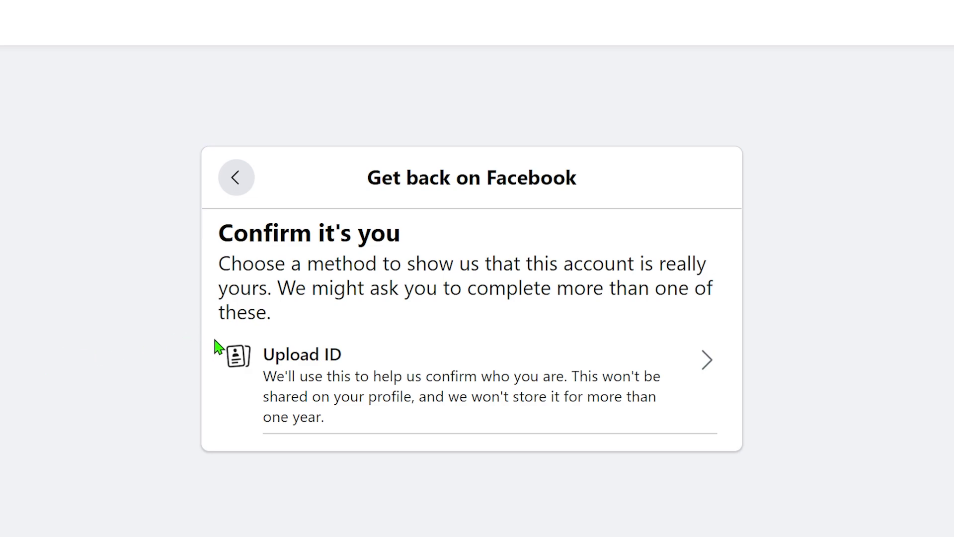
mouse_move(213, 332)
left_mouse_down()
mouse_move(501, 421)
mouse_move(740, 438)
left_mouse_up()
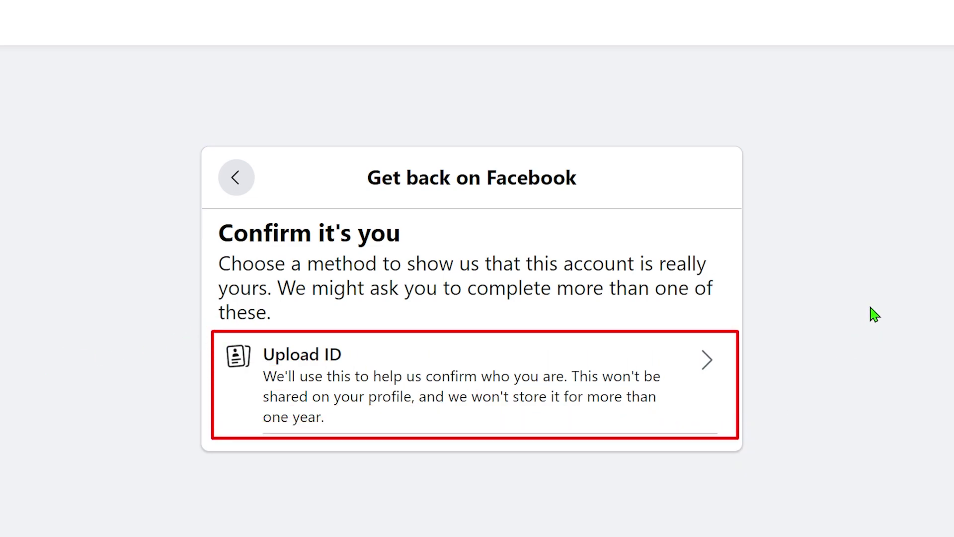
left_click_drag(871, 307, 760, 380)
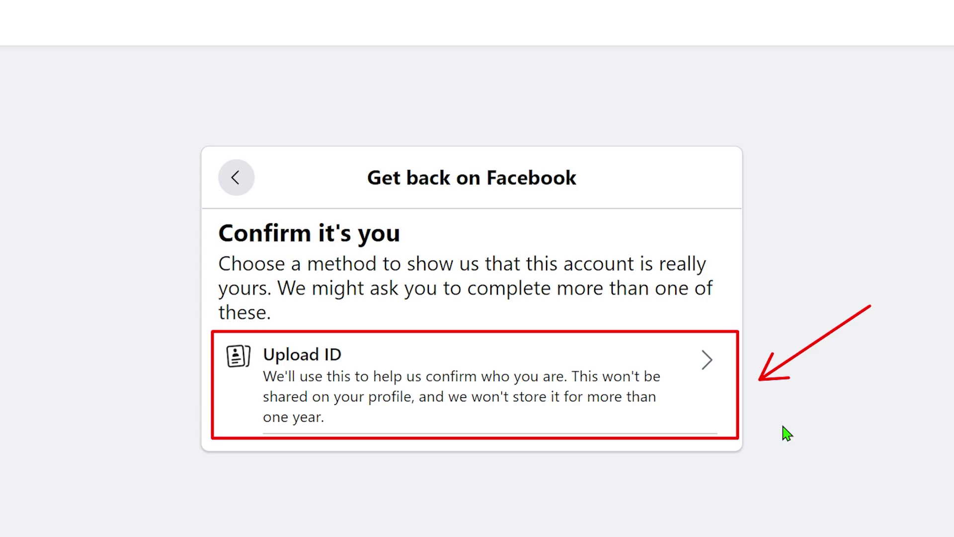
key("Escape")
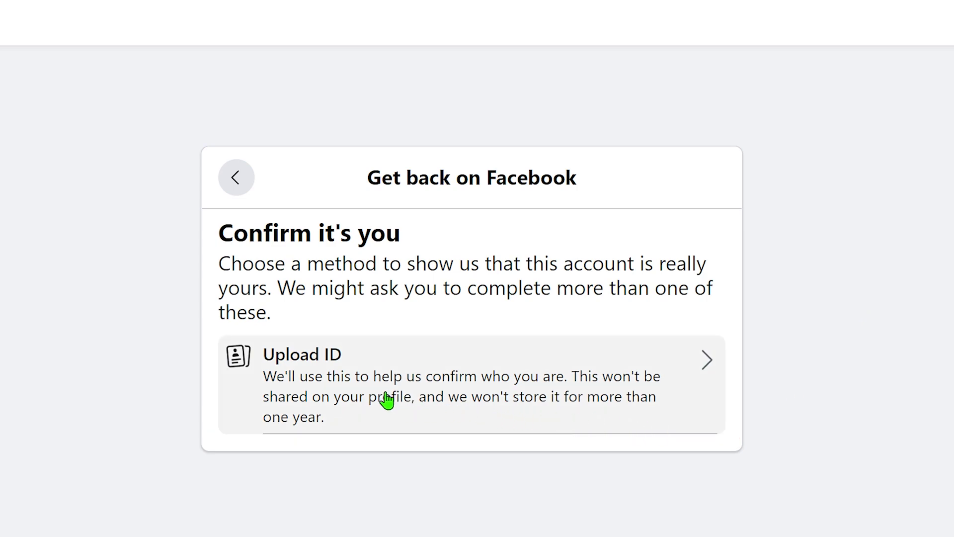
left_click(388, 400)
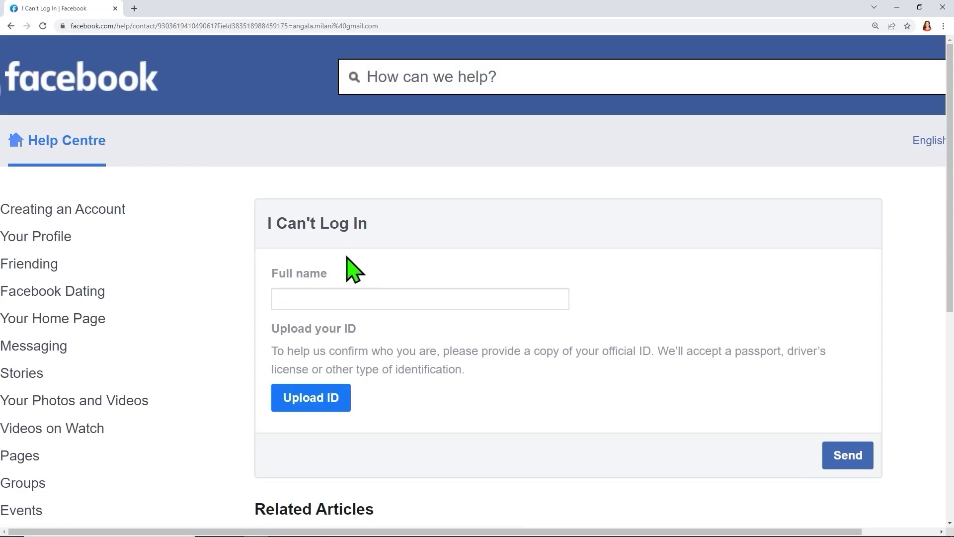
Step: Type the account holder's full name into the I Can't Log In form's Full name field
left_click(327, 300)
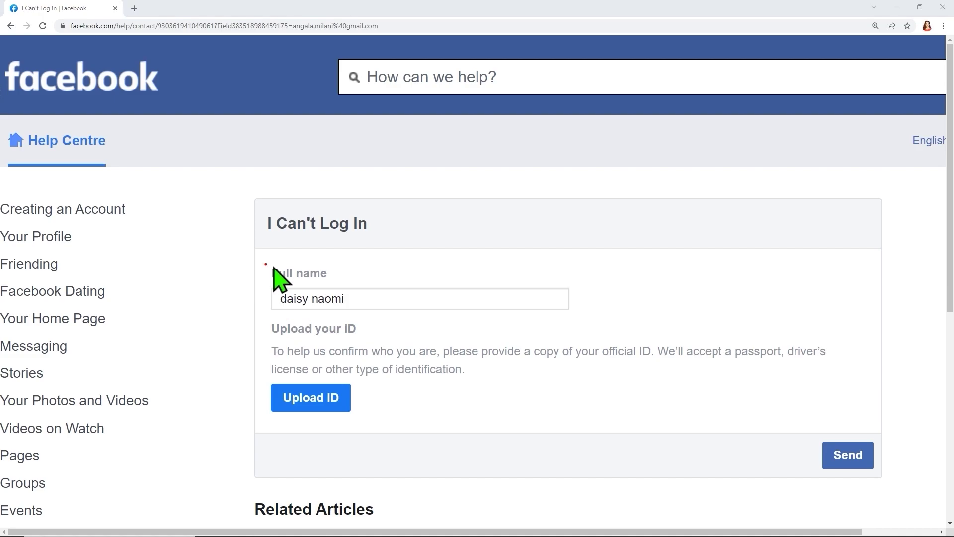
left_click_drag(266, 264, 341, 287)
left_click_drag(256, 377, 368, 423)
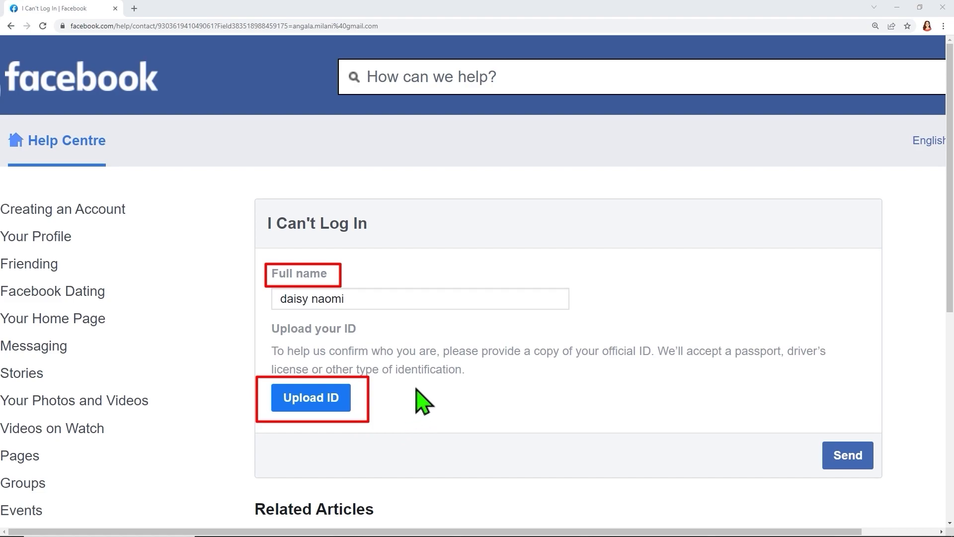
left_click_drag(417, 386, 374, 402)
left_click_drag(739, 392, 751, 354)
left_click_drag(807, 374, 806, 354)
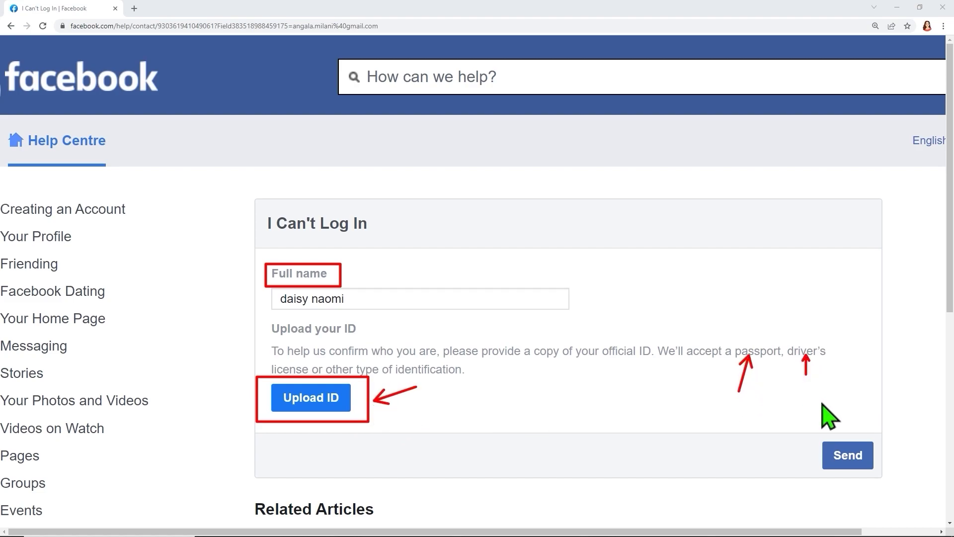
left_click_drag(800, 437, 884, 476)
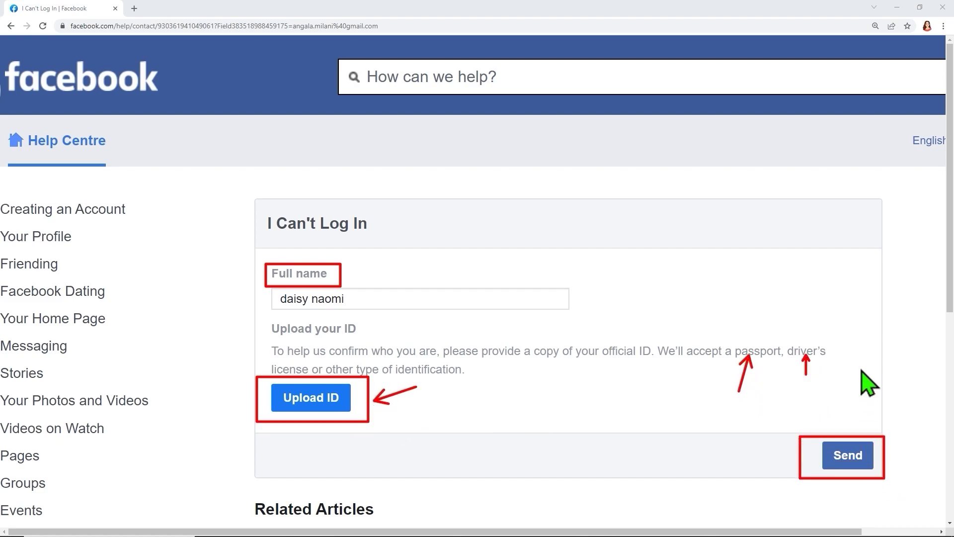
left_click_drag(861, 368, 845, 428)
left_click_drag(750, 461, 785, 452)
left_click_drag(934, 448, 899, 452)
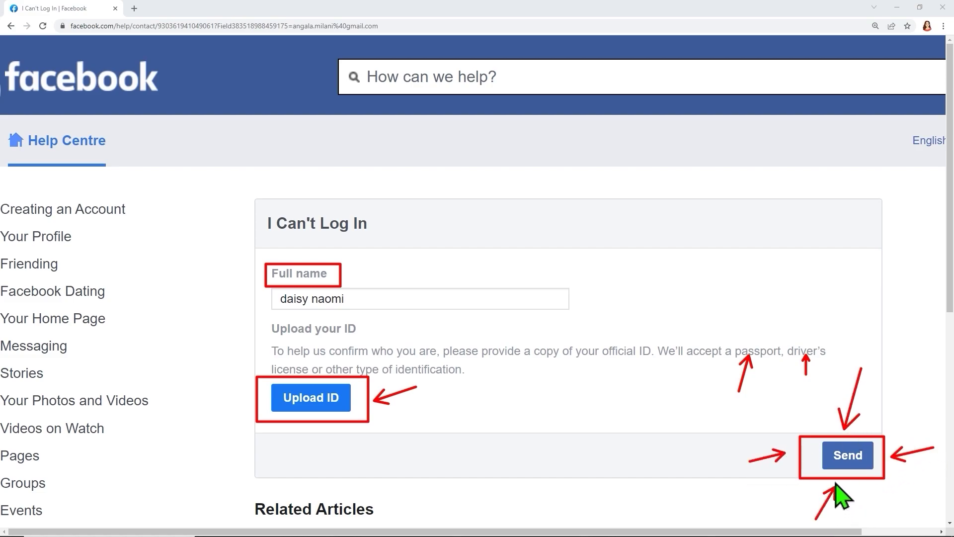
key("Escape")
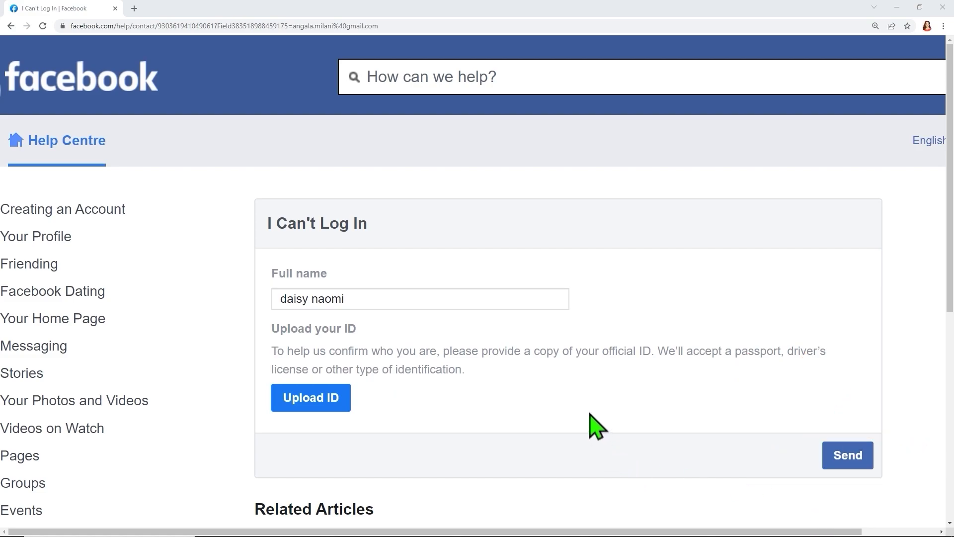
Step: Upload a Driving licence as the ID type and capture it with the webcam
left_click(319, 401)
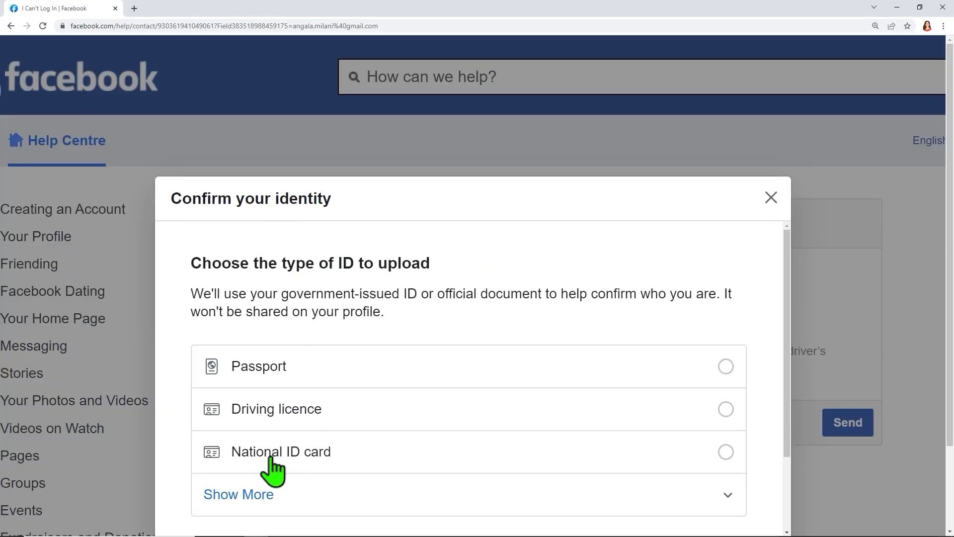
left_click(255, 493)
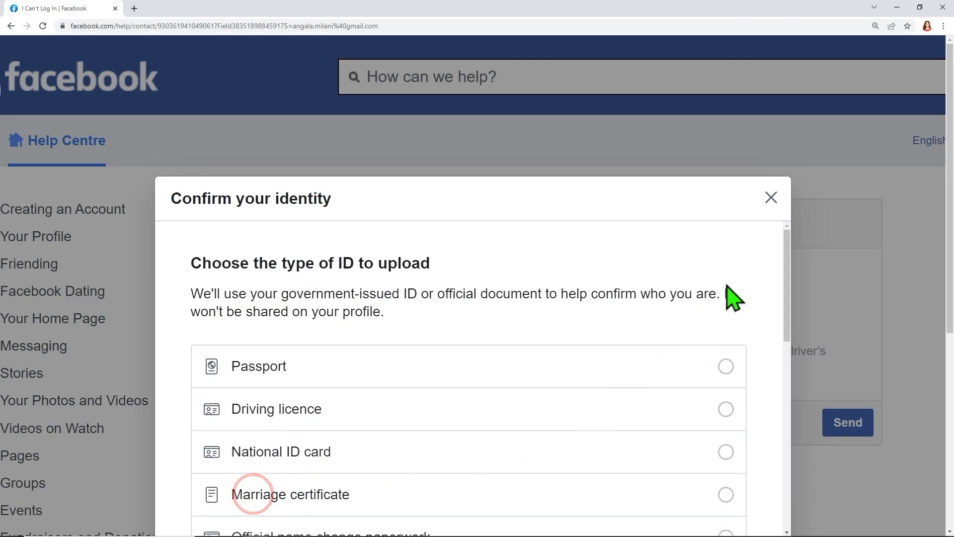
left_click(890, 194)
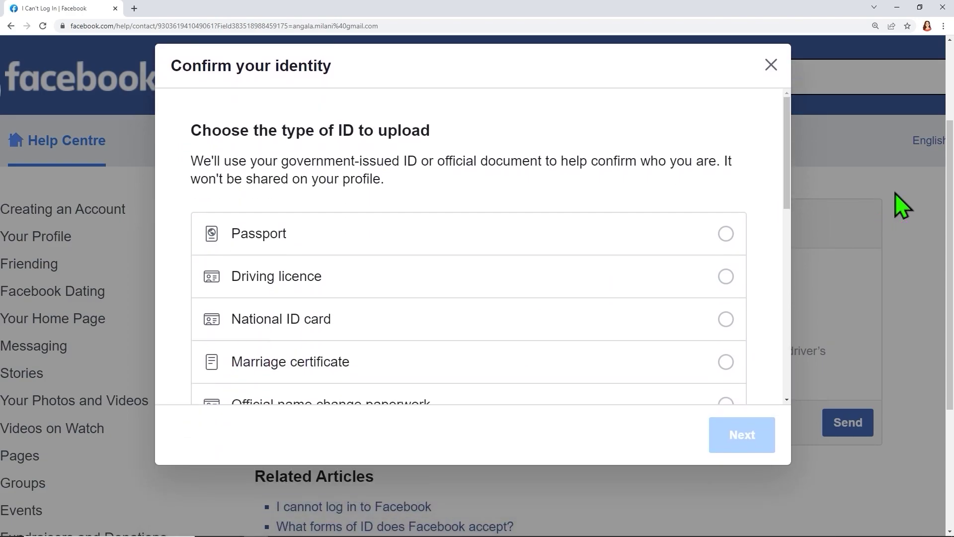
scroll(405, 238, "down", 1)
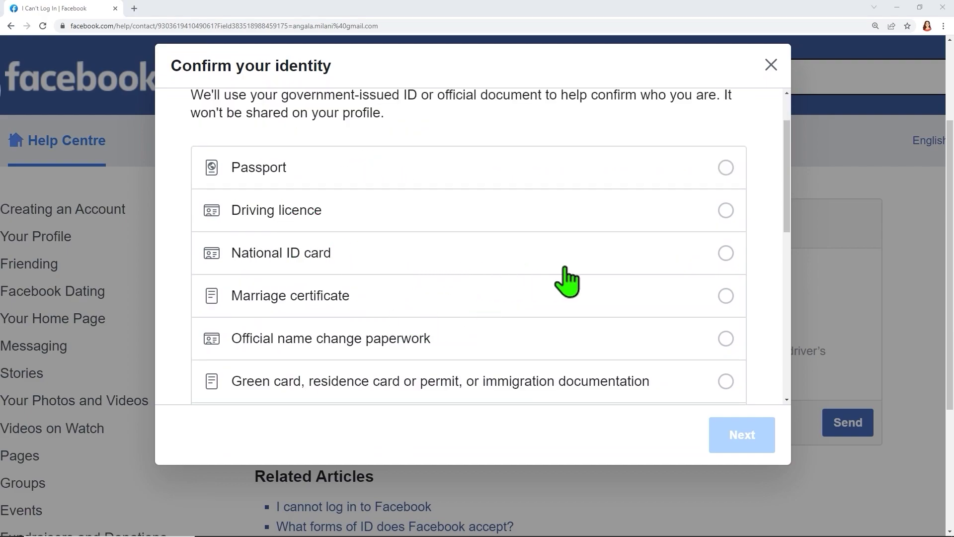
left_click(729, 212)
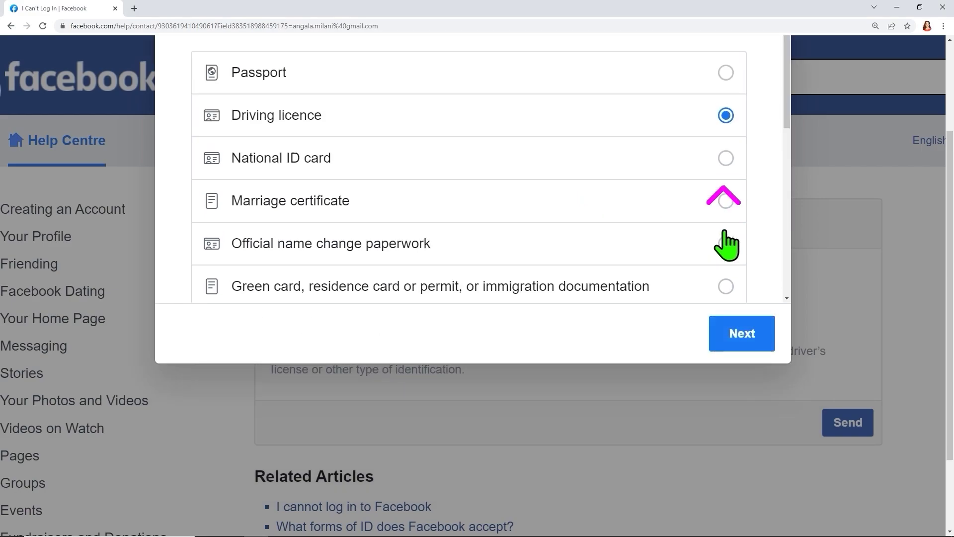
scroll(726, 245, "up", 3)
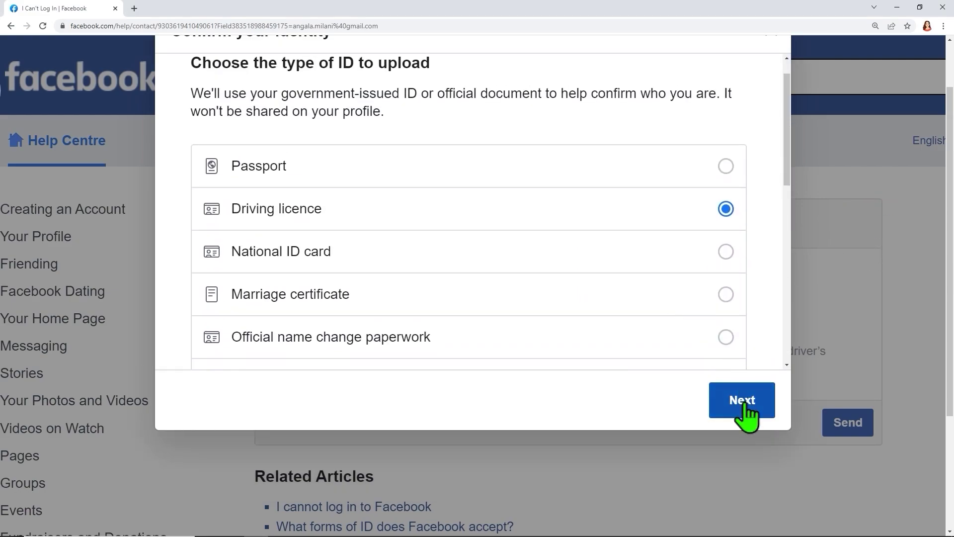
left_click(743, 400)
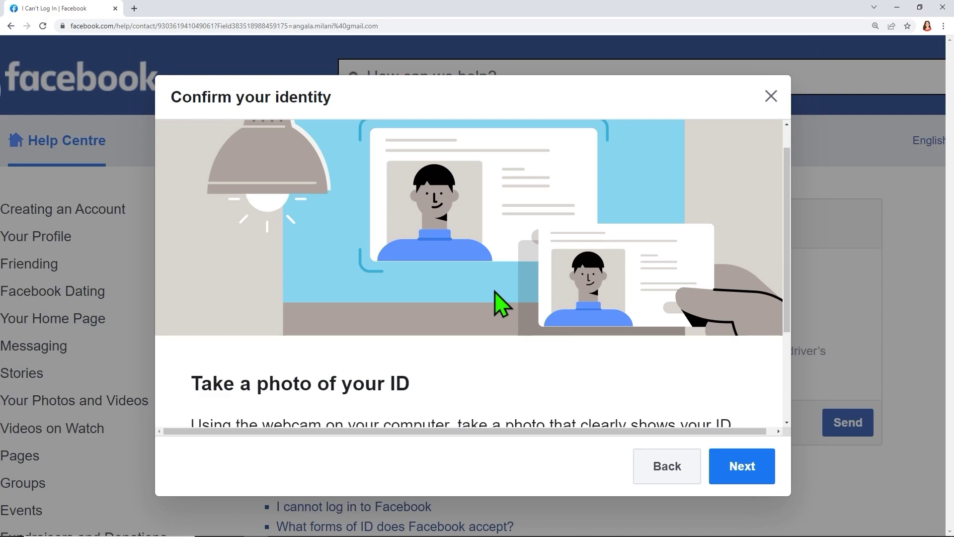
scroll(502, 304, "down", 3)
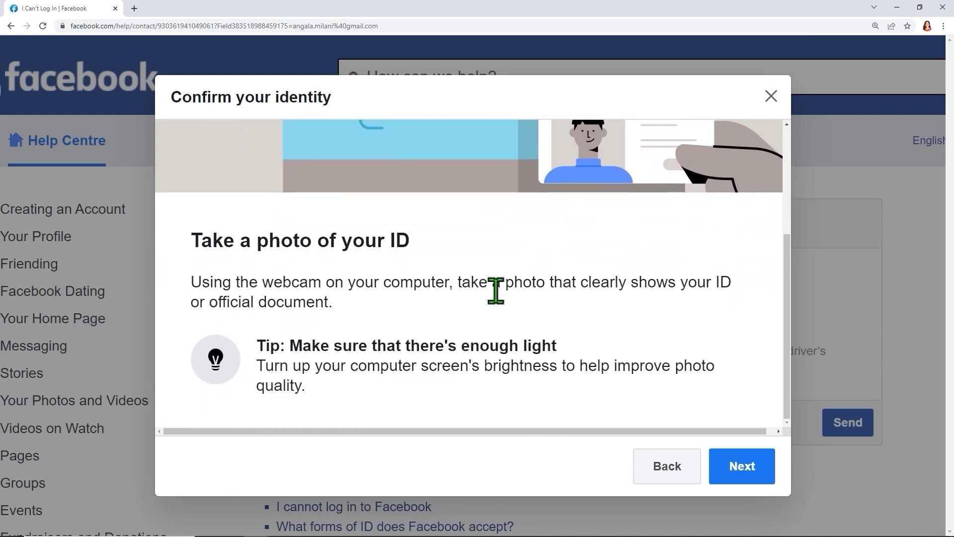
left_click(743, 467)
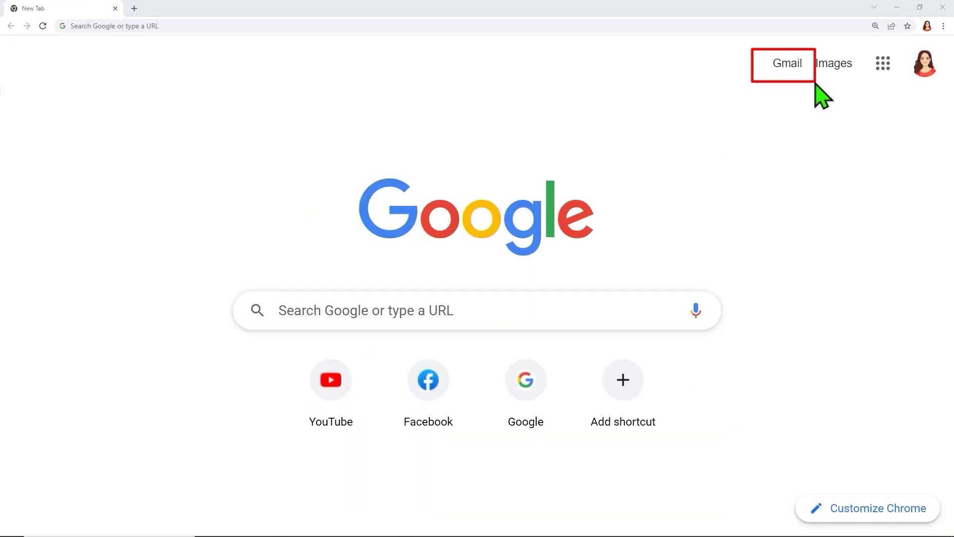
left_click(787, 65)
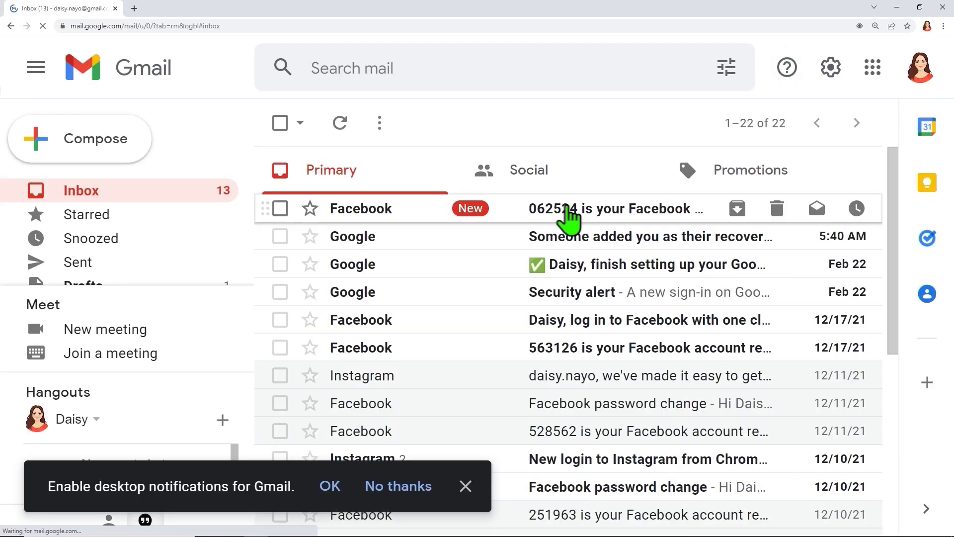
left_click(569, 213)
left_click(467, 486)
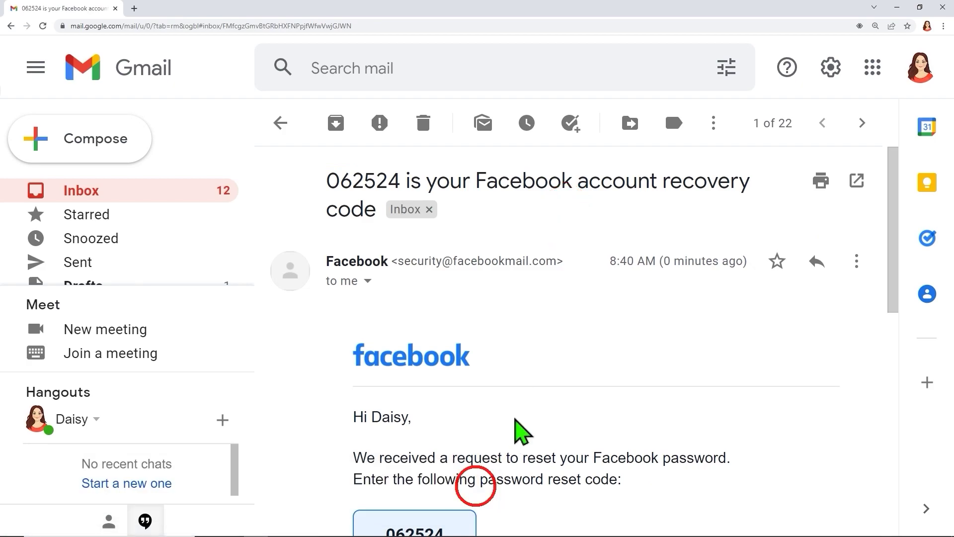
scroll(443, 213, "down", 3)
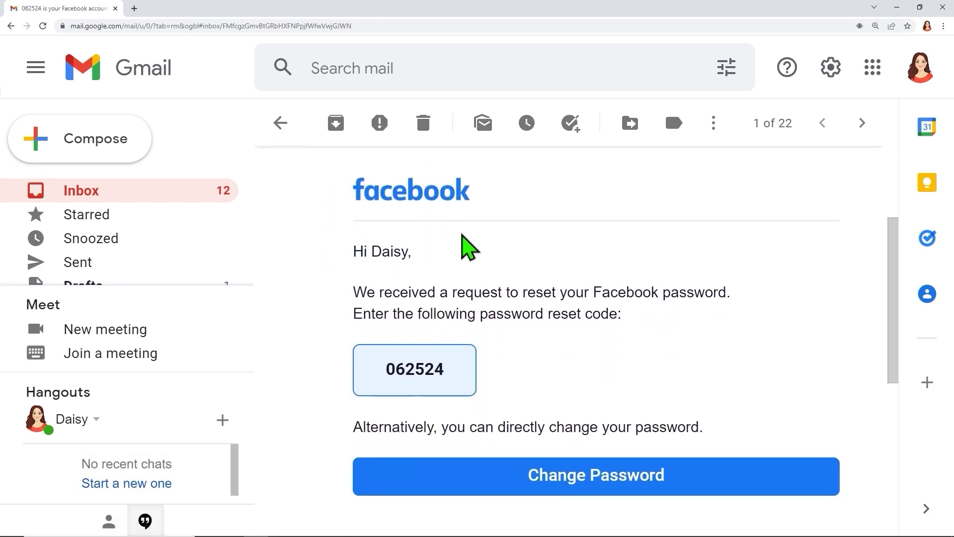
scroll(520, 304, "down", 1)
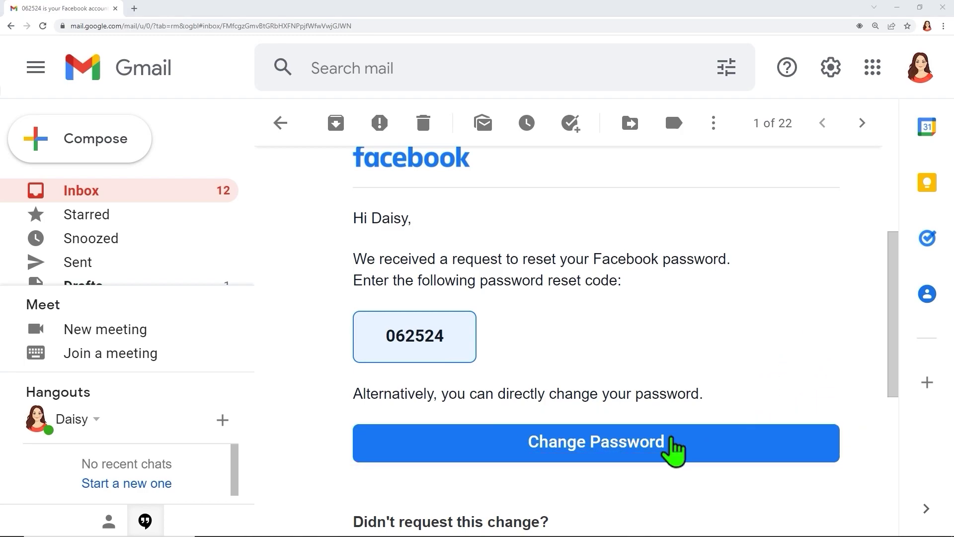
left_click(608, 442)
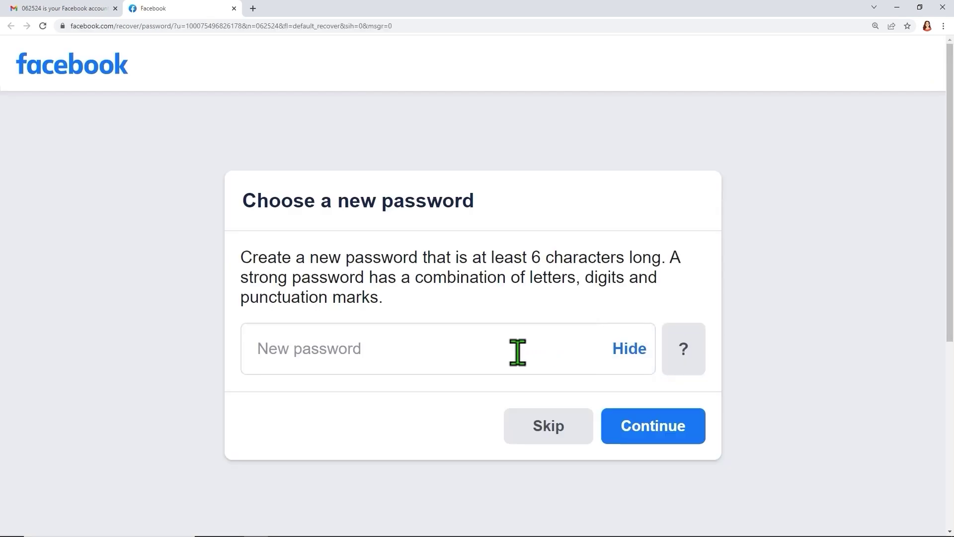
Step: Enter a masked new password and continue, logging in to the News Feed
left_click(628, 350)
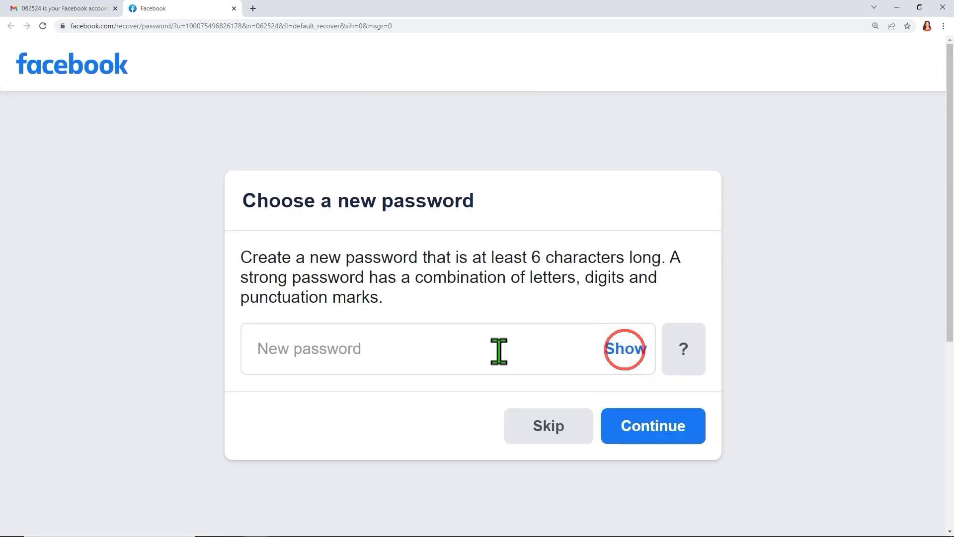
left_click(494, 352)
type("********")
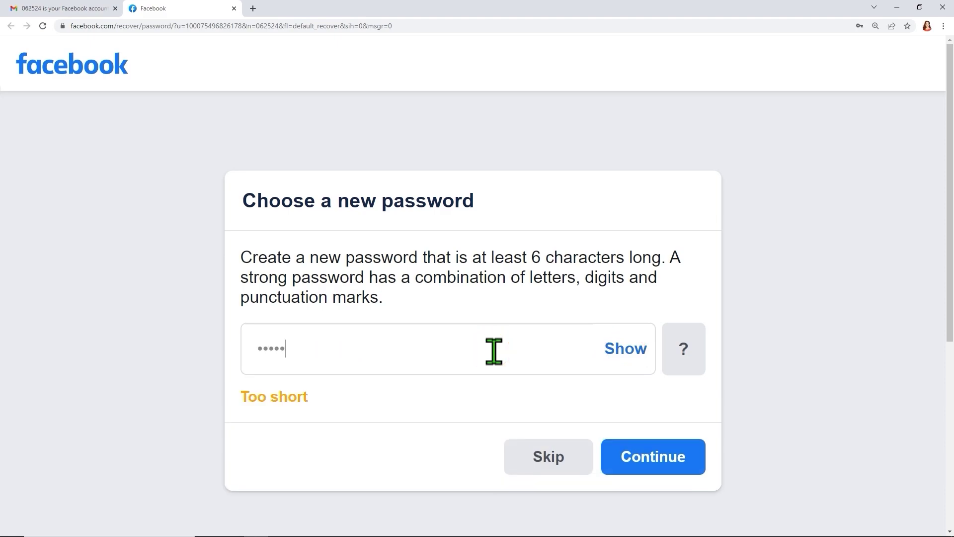
left_click(636, 460)
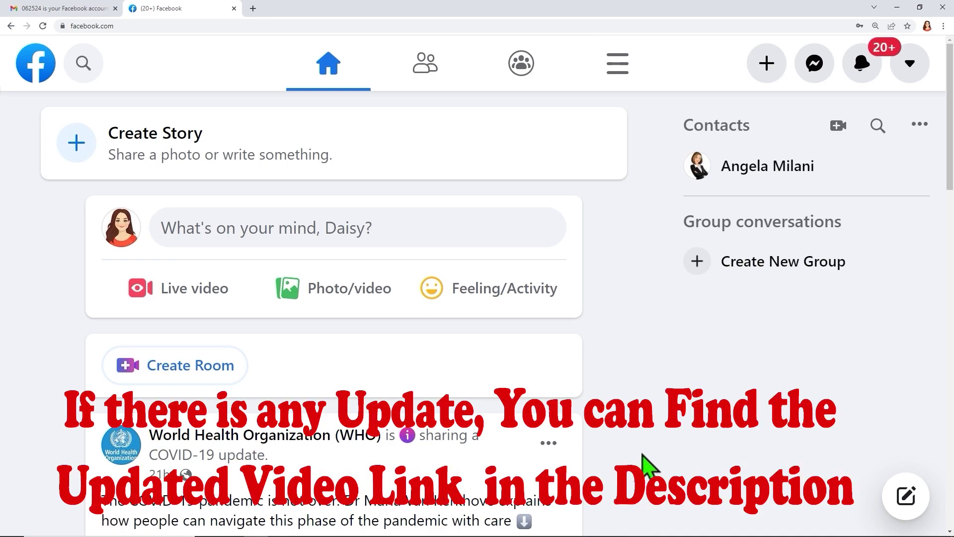
Step: Open the recovered account's own profile page and check its picture, name and 1 Friend
left_click(119, 227)
scroll(450, 348, "down", 4)
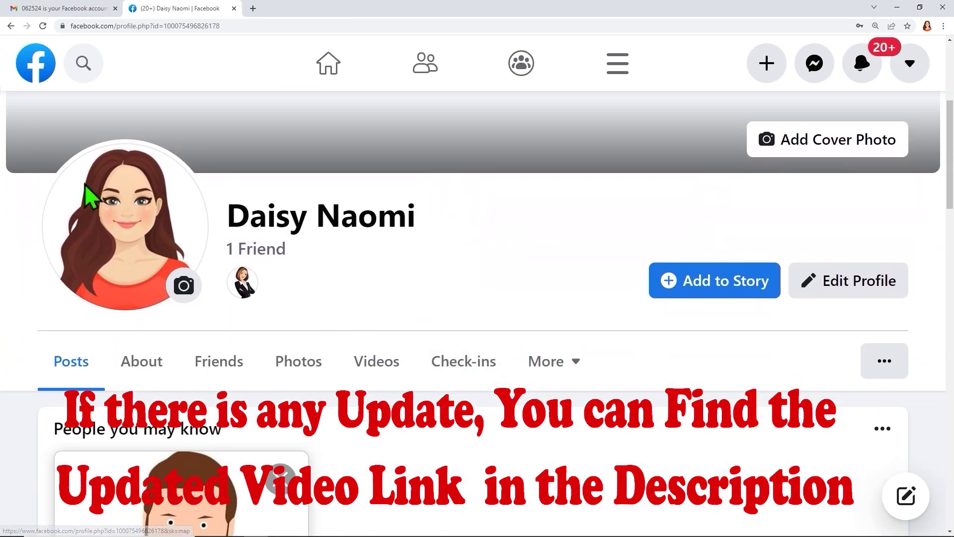
mouse_move(27, 144)
left_mouse_down()
mouse_move(469, 356)
mouse_move(809, 387)
mouse_move(888, 379)
left_mouse_up()
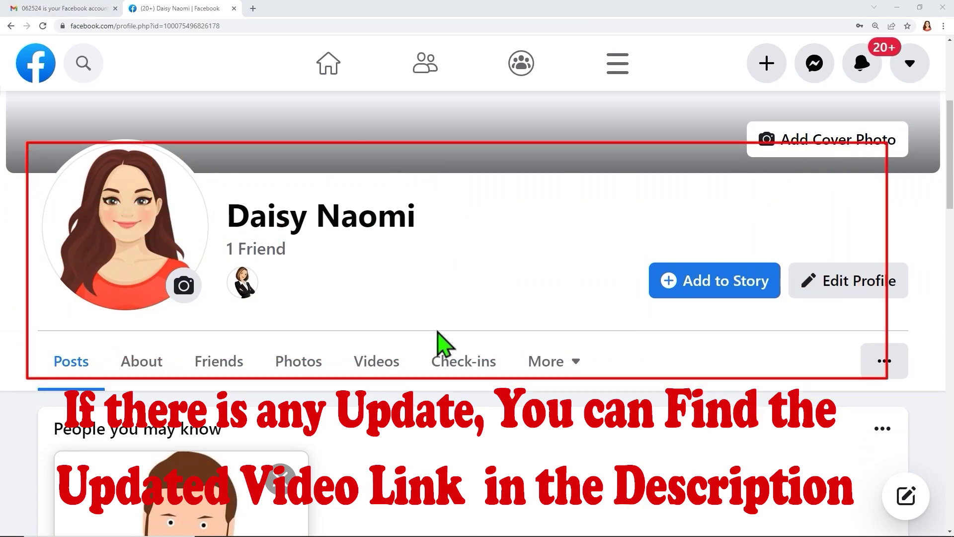
key("Escape")
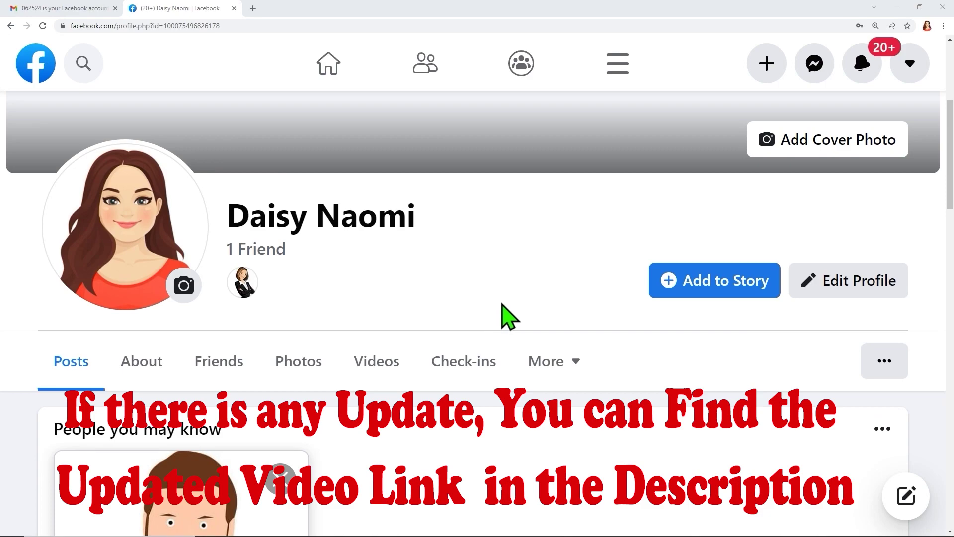